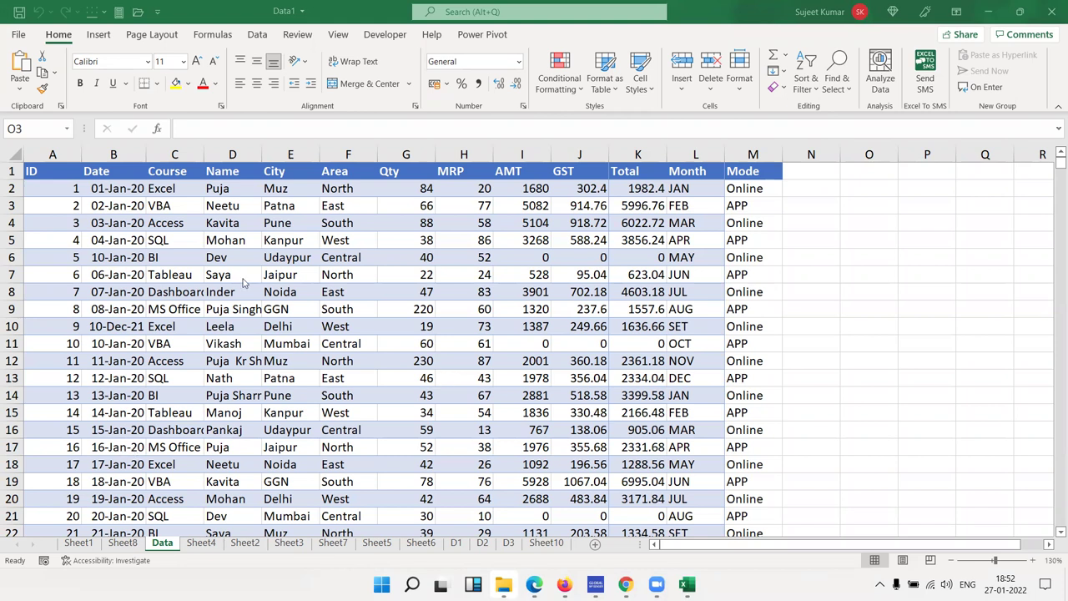
# Step: Open the Conditional Formatting menu to view the Top/Bottom ranking rules
pyautogui.click(559, 79)
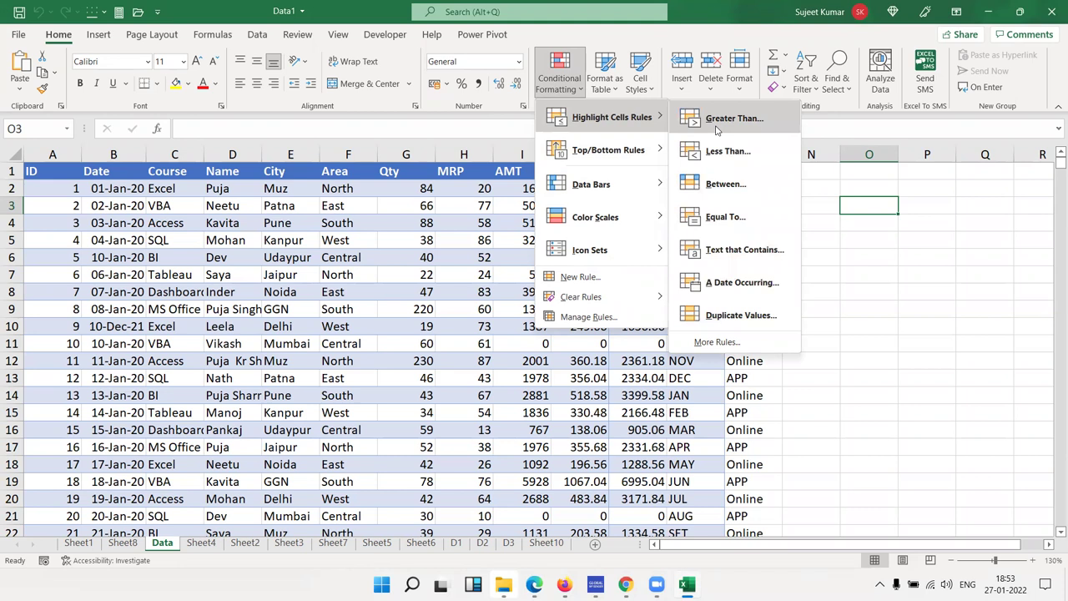
pyautogui.moveTo(607, 150)
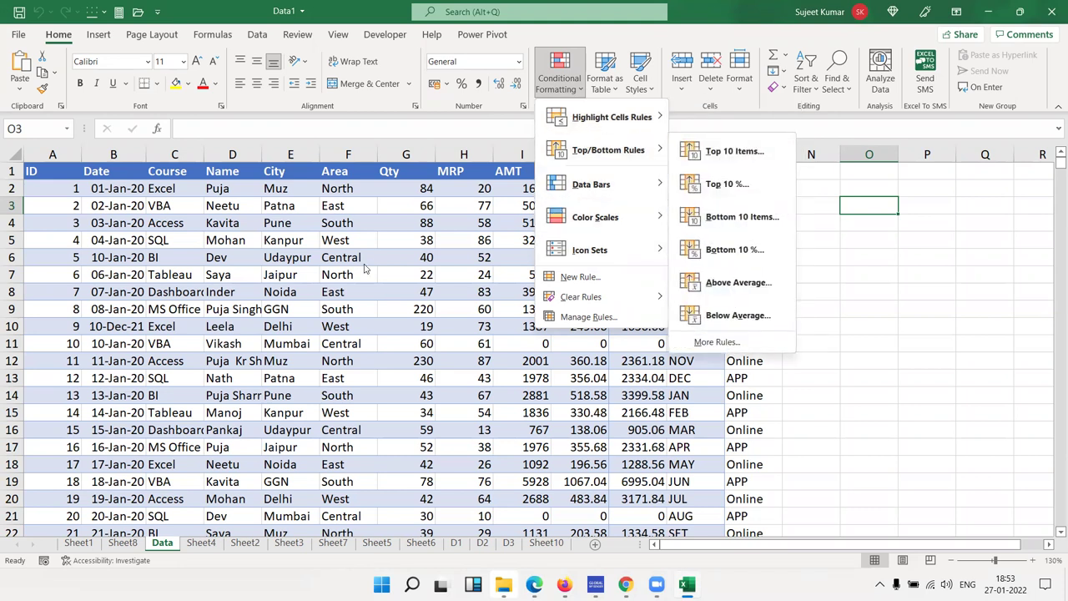
# Step: Remove the fill colour from the whole data range A2:M805
pyautogui.click(300, 271)
pyautogui.click(46, 188)
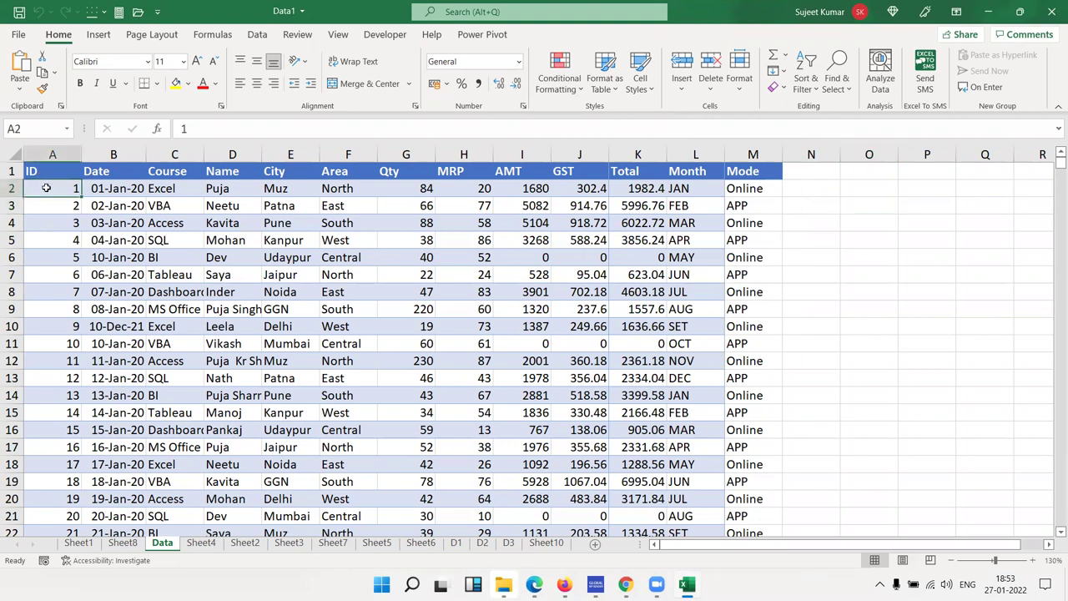
pyautogui.hotkey('ctrl', 'shift', 'Right')
pyautogui.hotkey('ctrl', 'shift', 'Down')
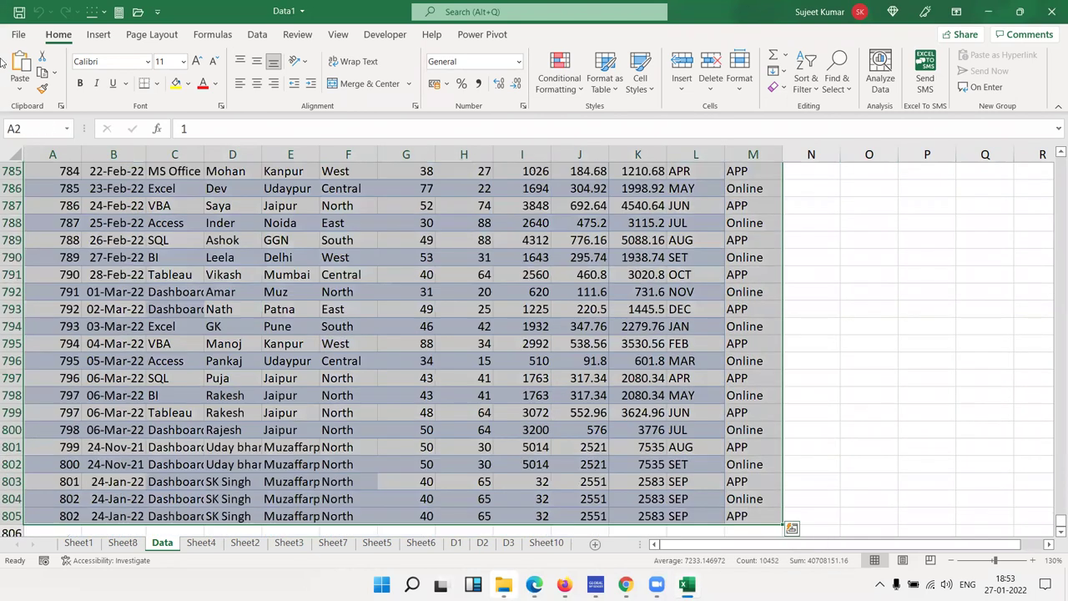
pyautogui.click(188, 84)
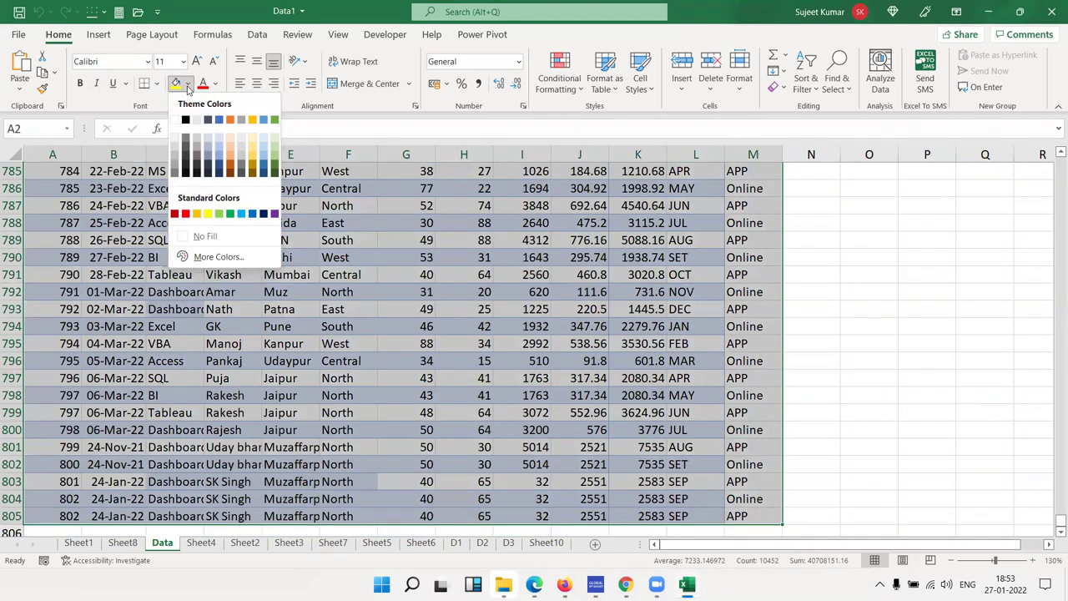
pyautogui.click(190, 238)
pyautogui.hotkey('ctrl', 'BackSpace')
pyautogui.click(442, 271)
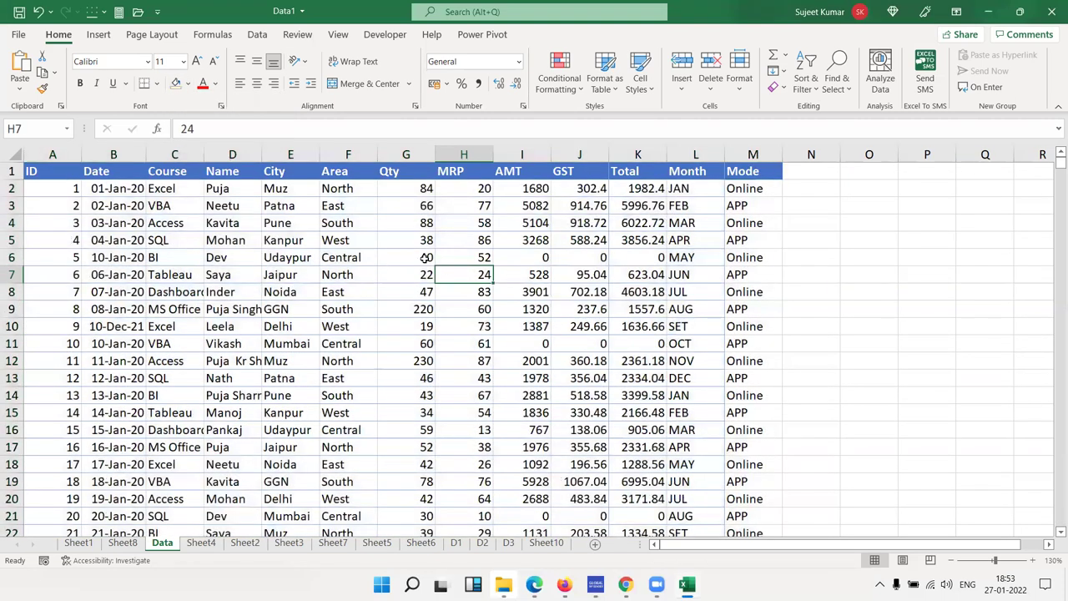
pyautogui.click(426, 209)
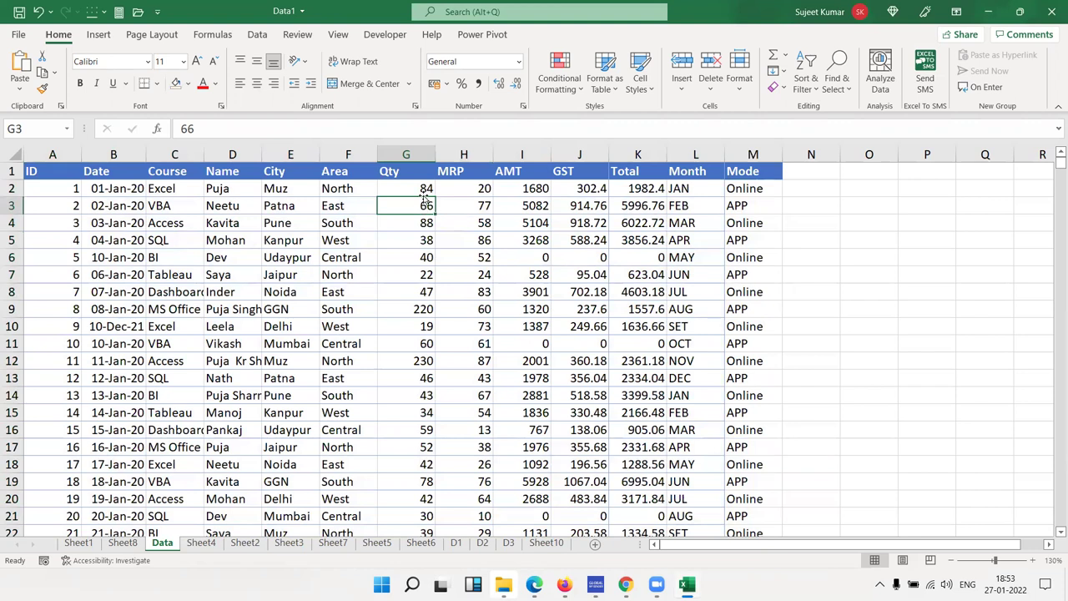
pyautogui.click(412, 157)
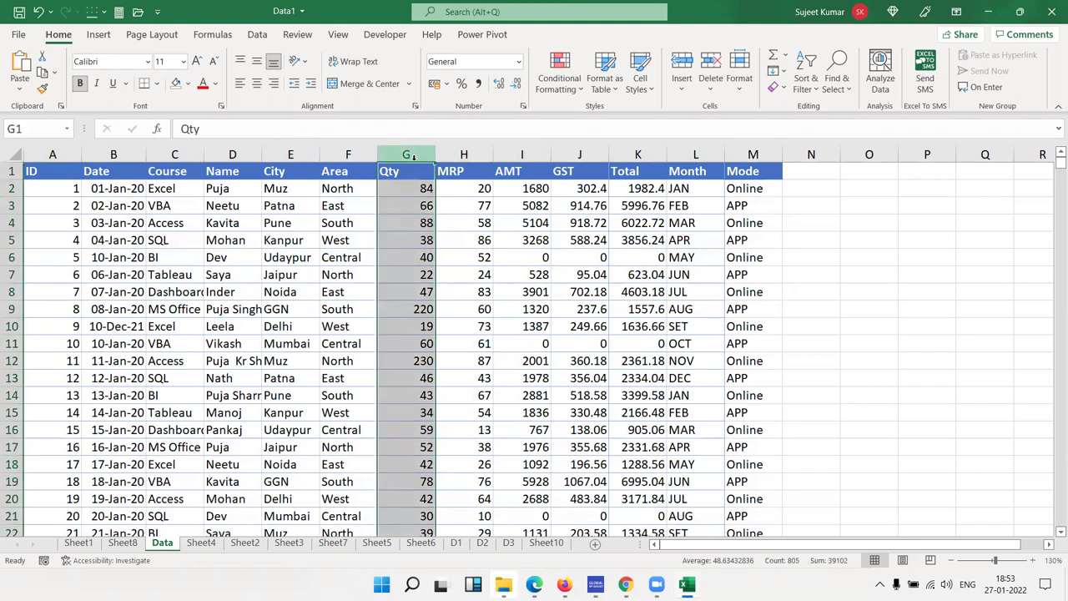
pyautogui.click(568, 93)
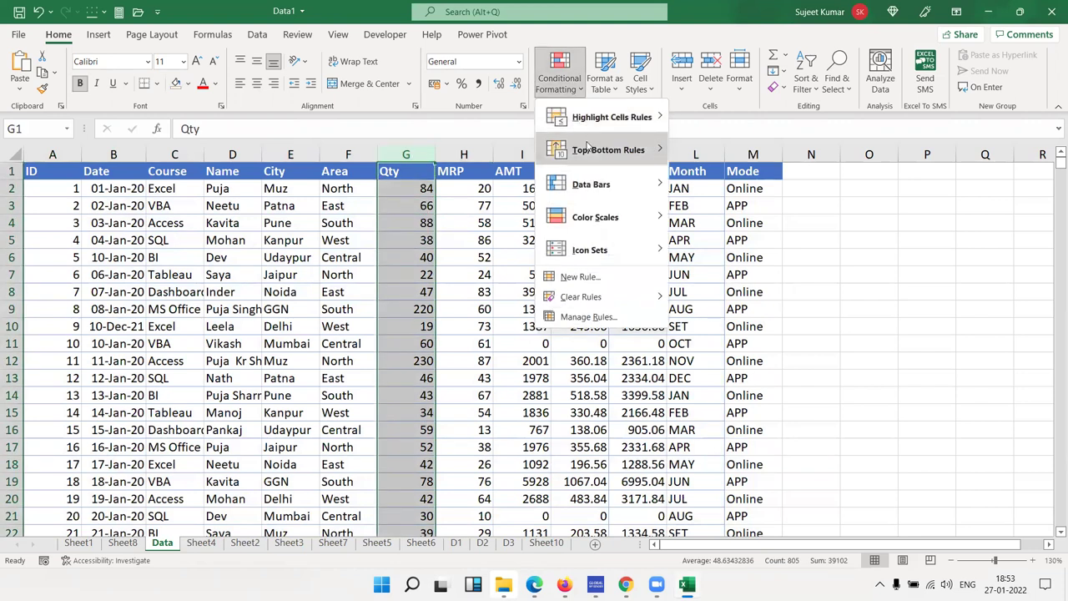
pyautogui.moveTo(608, 150)
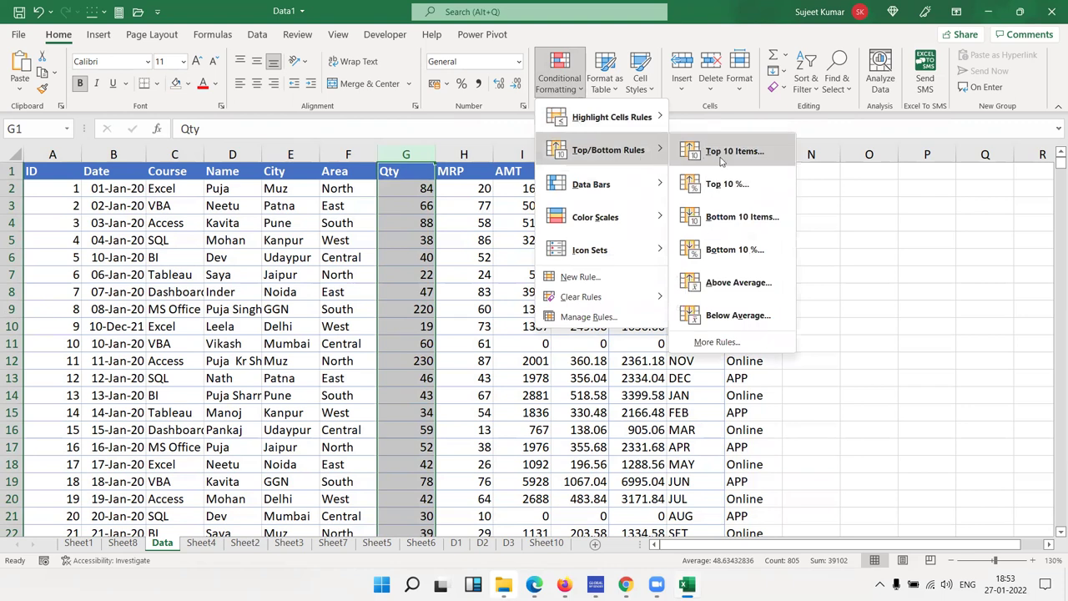
pyautogui.click(723, 158)
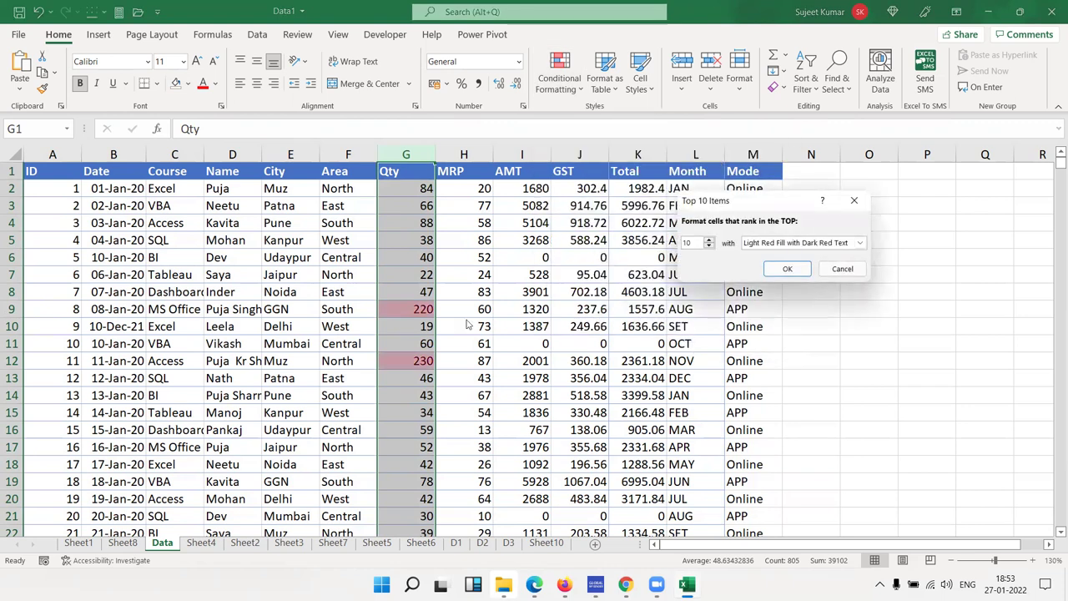
pyautogui.moveTo(696, 244); pyautogui.dragTo(673, 246)
pyautogui.write('5')
pyautogui.press('BackSpace')
pyautogui.write('10')
pyautogui.click(776, 243)
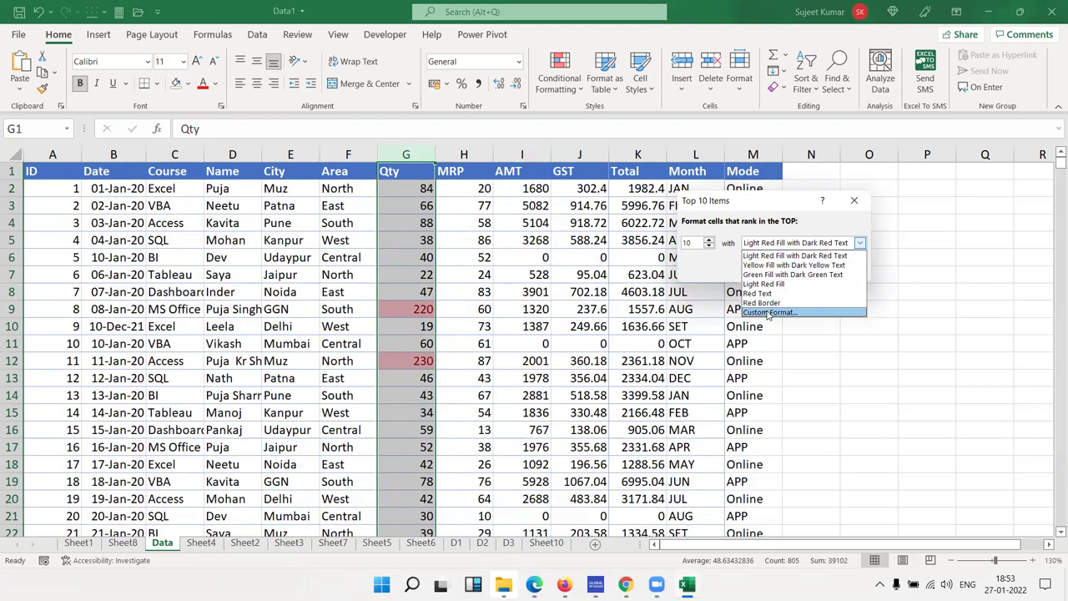
pyautogui.click(769, 313)
pyautogui.press('Escape')
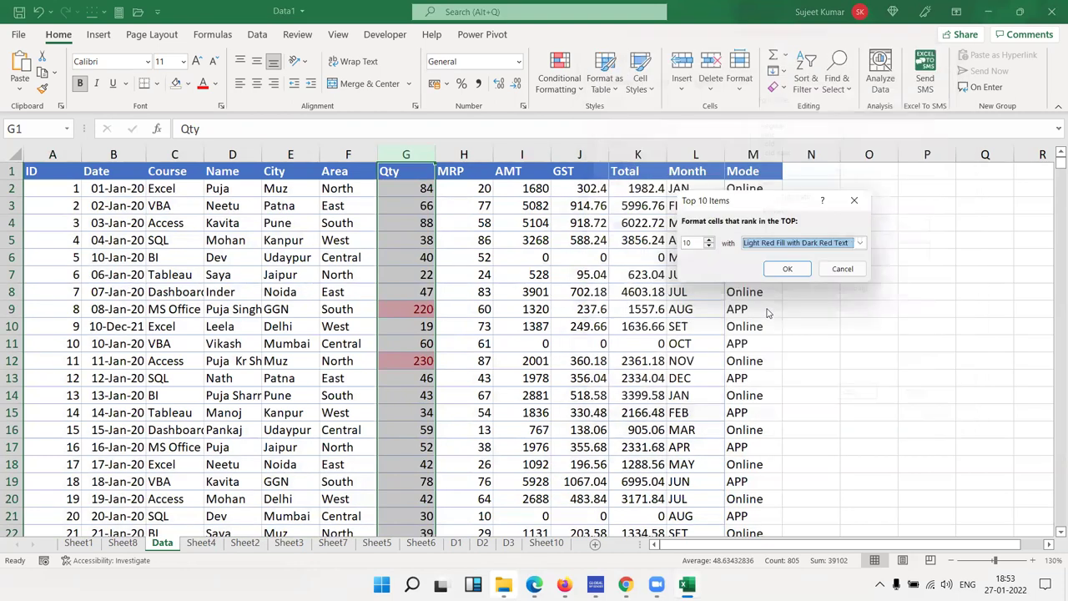
pyautogui.press('Escape')
# Step: Start a Bottom 10 Items rule, then cancel it without applying
pyautogui.click(568, 89)
pyautogui.moveTo(607, 151)
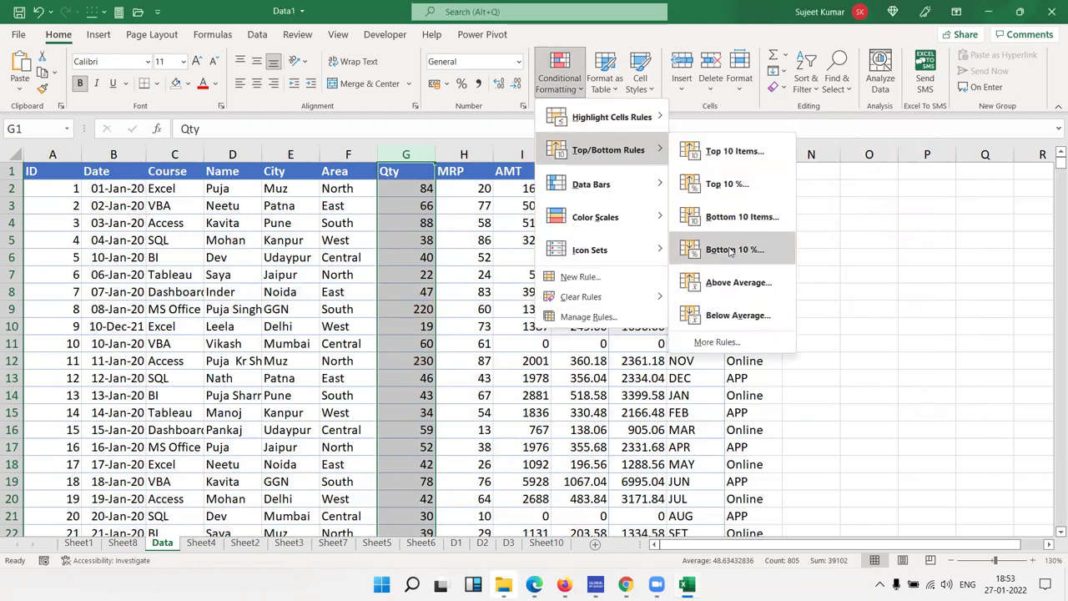
pyautogui.click(734, 223)
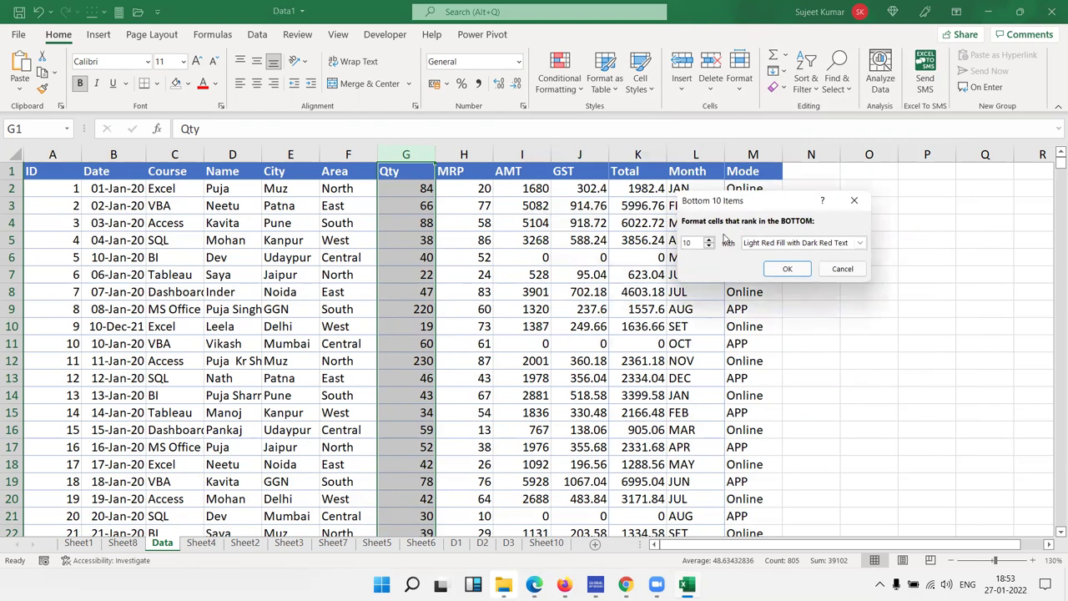
pyautogui.doubleClick(686, 243)
pyautogui.click(842, 268)
# Step: Change the Qty values to 8 in G5 and 10 in G7
pyautogui.click(423, 241)
pyautogui.write('8')
pyautogui.press('Return')
pyautogui.press('Return')
pyautogui.write('1')
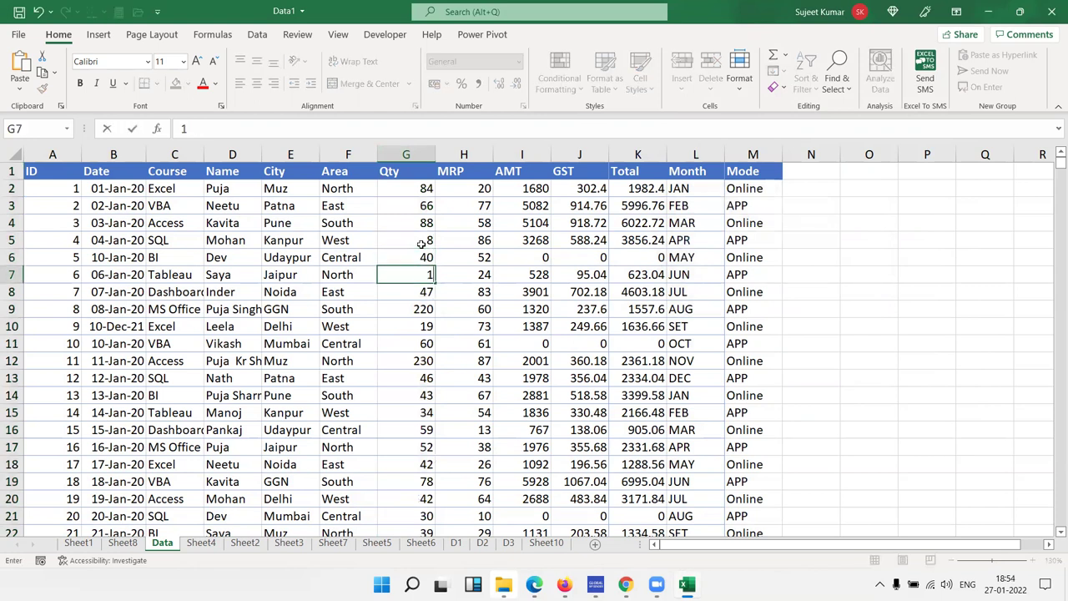
pyautogui.write('0')
pyautogui.press('Return')
# Step: Preview the Bottom 10 Items rule on column G, then close it unapplied
pyautogui.click(413, 156)
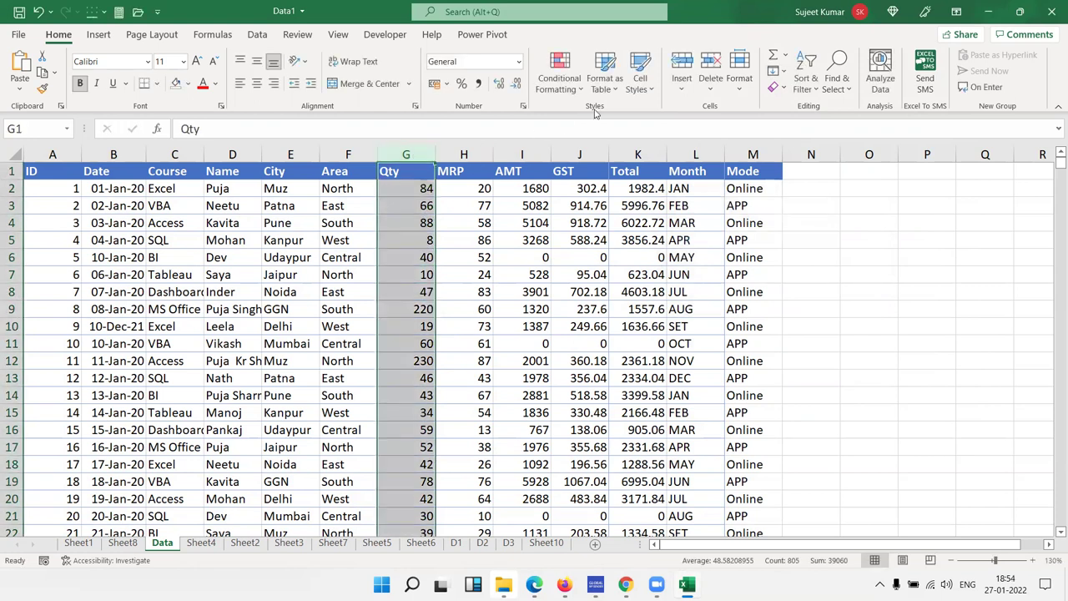
pyautogui.click(559, 73)
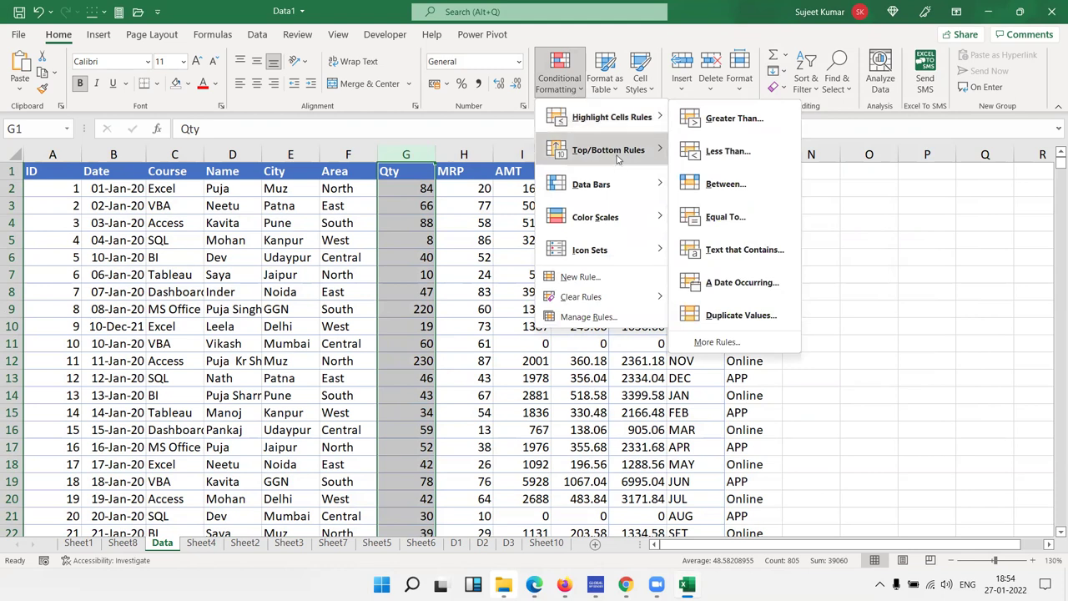
pyautogui.moveTo(607, 151)
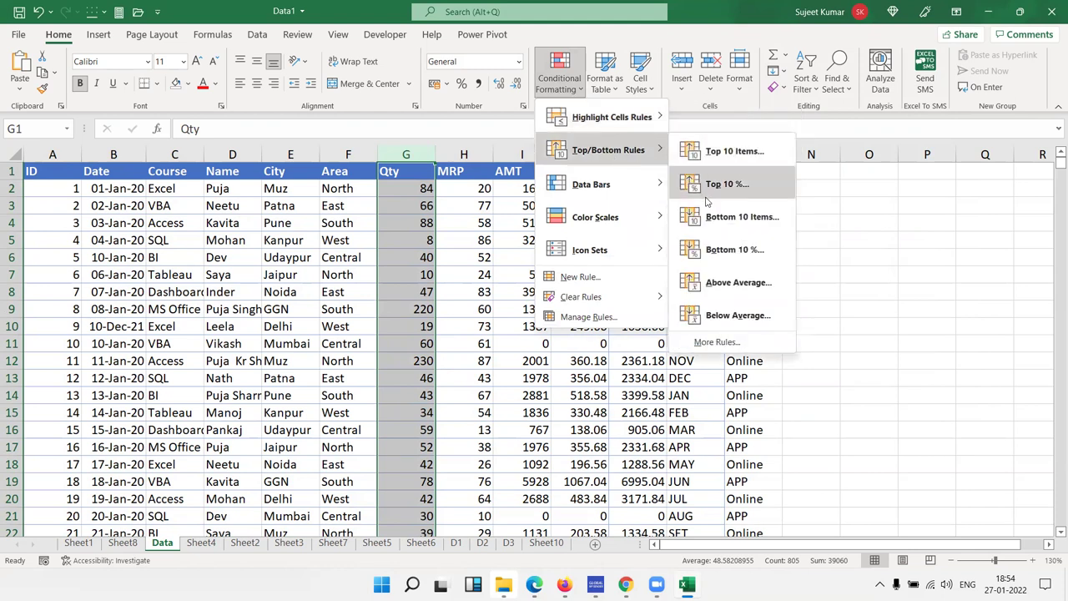
pyautogui.click(708, 218)
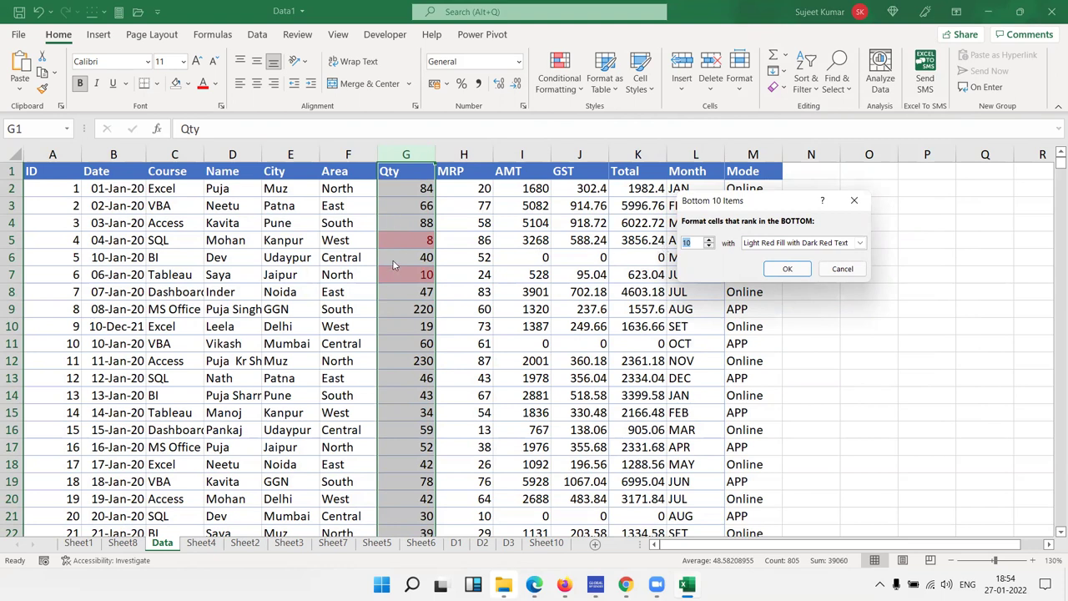
pyautogui.press('Escape')
pyautogui.click(559, 71)
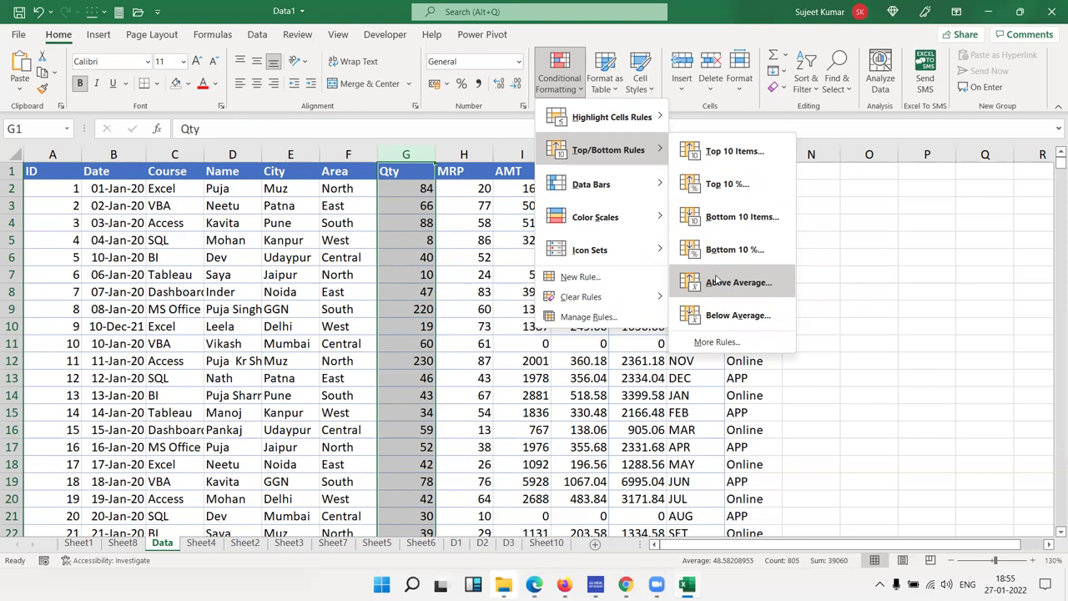
pyautogui.press('Escape')
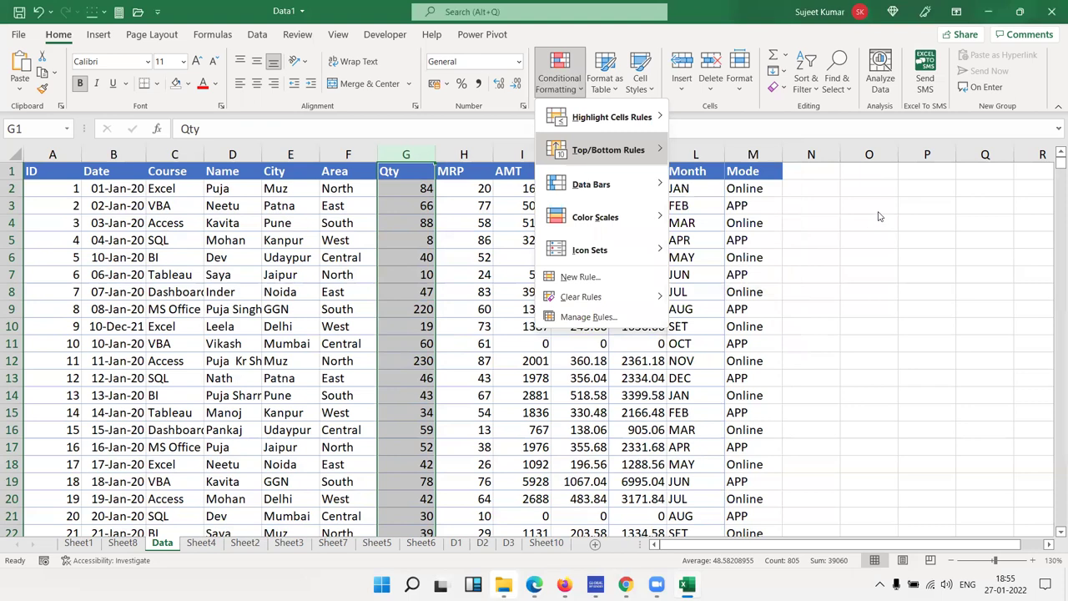
pyautogui.press('Escape')
pyautogui.click(869, 193)
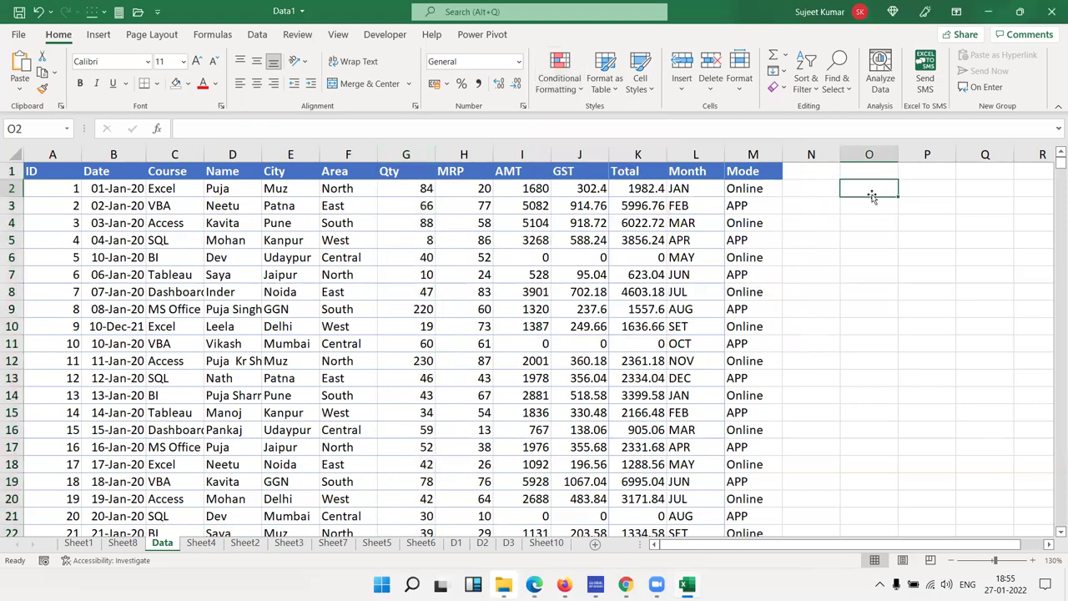
pyautogui.write('3000')
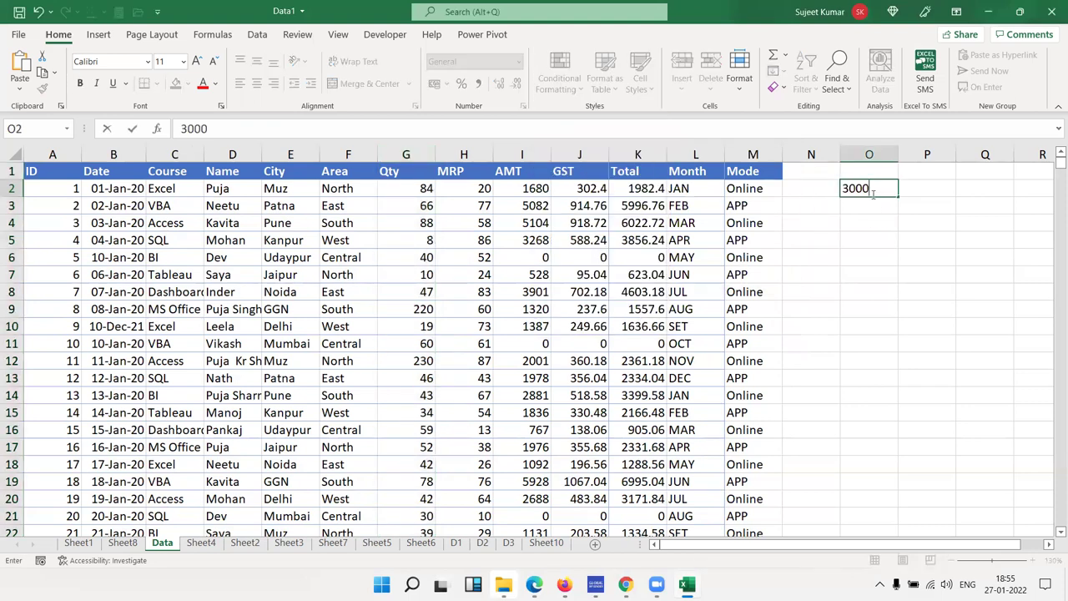
pyautogui.press('Tab')
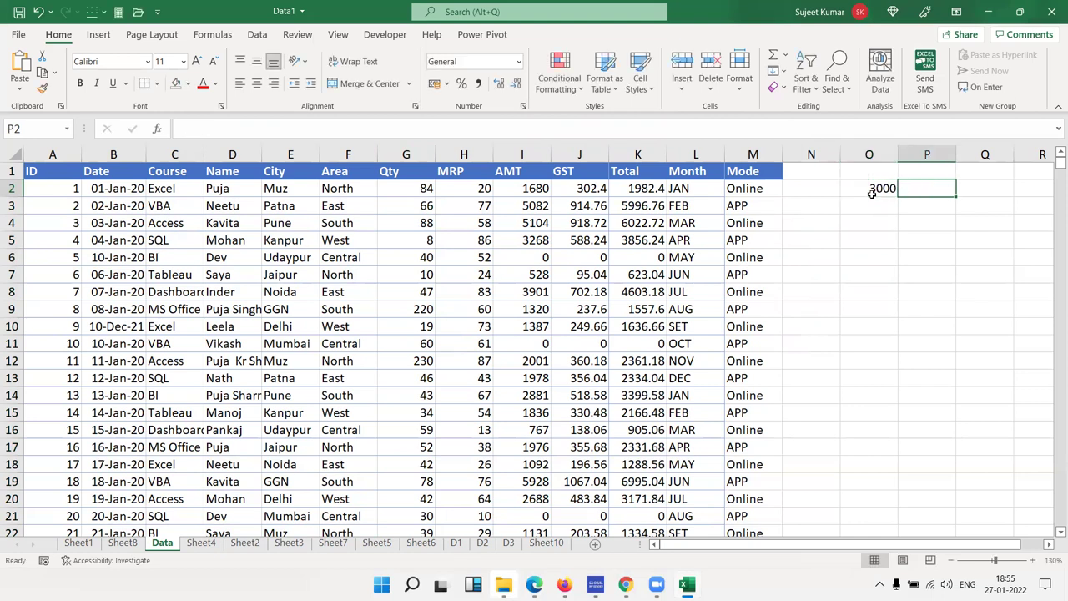
pyautogui.write('30')
pyautogui.press('Down')
pyautogui.press('Down')
pyautogui.press('Left')
pyautogui.write('1')
pyautogui.press('Tab')
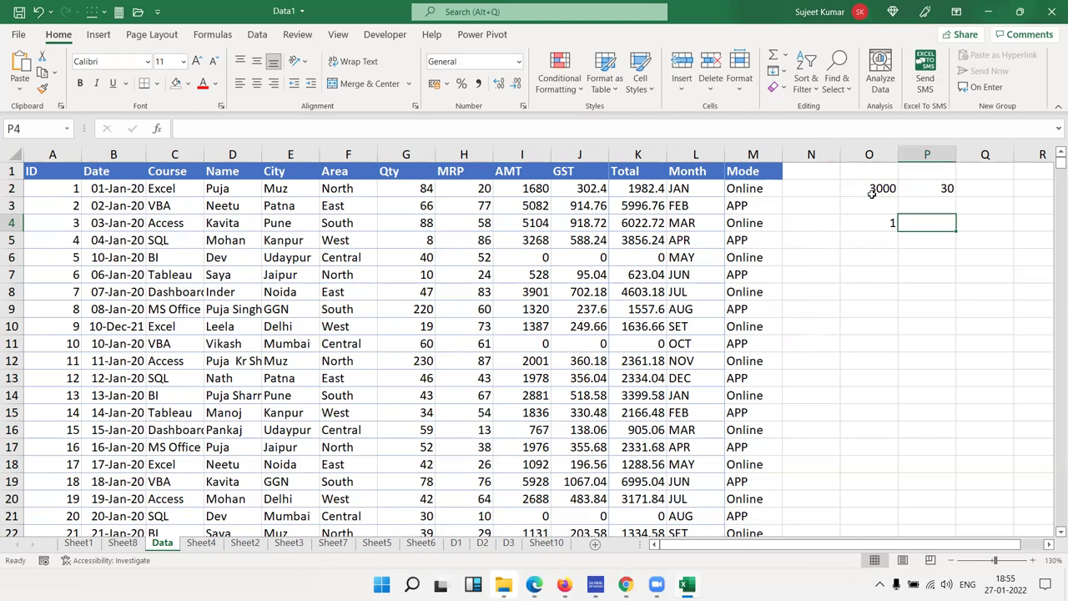
pyautogui.write('=')
pyautogui.press('Up')
pyautogui.press('Up')
pyautogui.press('Left')
pyautogui.write('/')
pyautogui.press('Up')
pyautogui.press('Up')
pyautogui.press('Return')
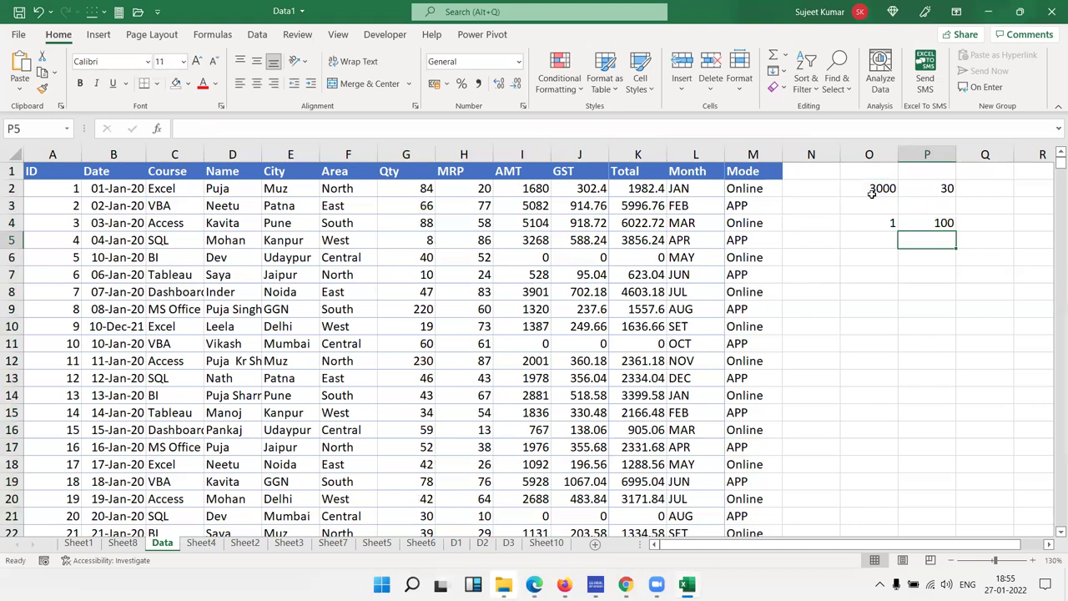
pyautogui.press('Up')
pyautogui.hotkey('shift', 'Left')
pyautogui.hotkey('shift', 'Up')
pyautogui.hotkey('shift', 'Up')
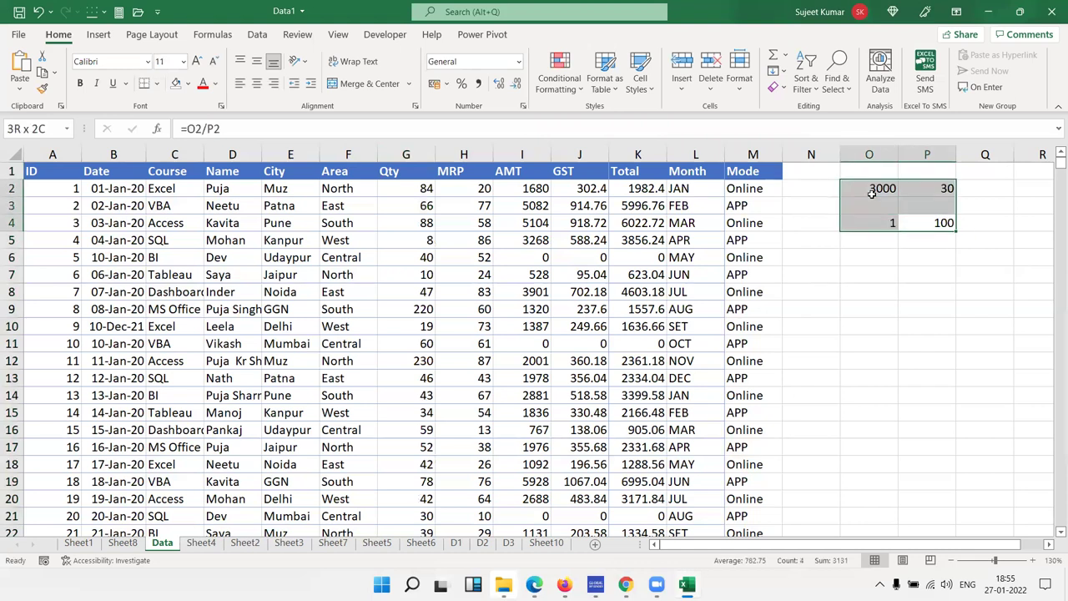
pyautogui.click(411, 147)
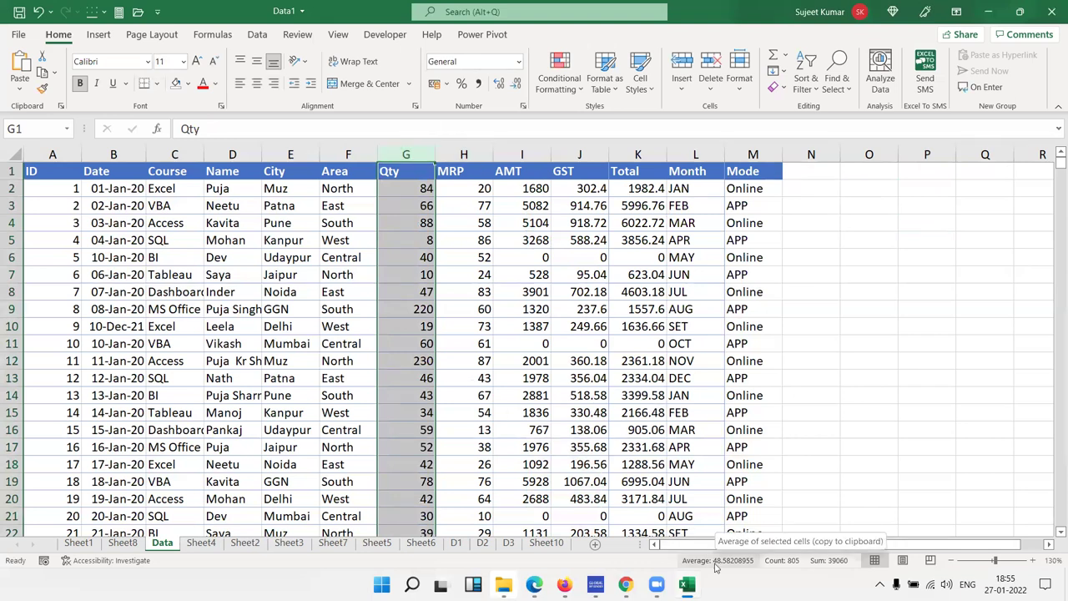
pyautogui.click(559, 75)
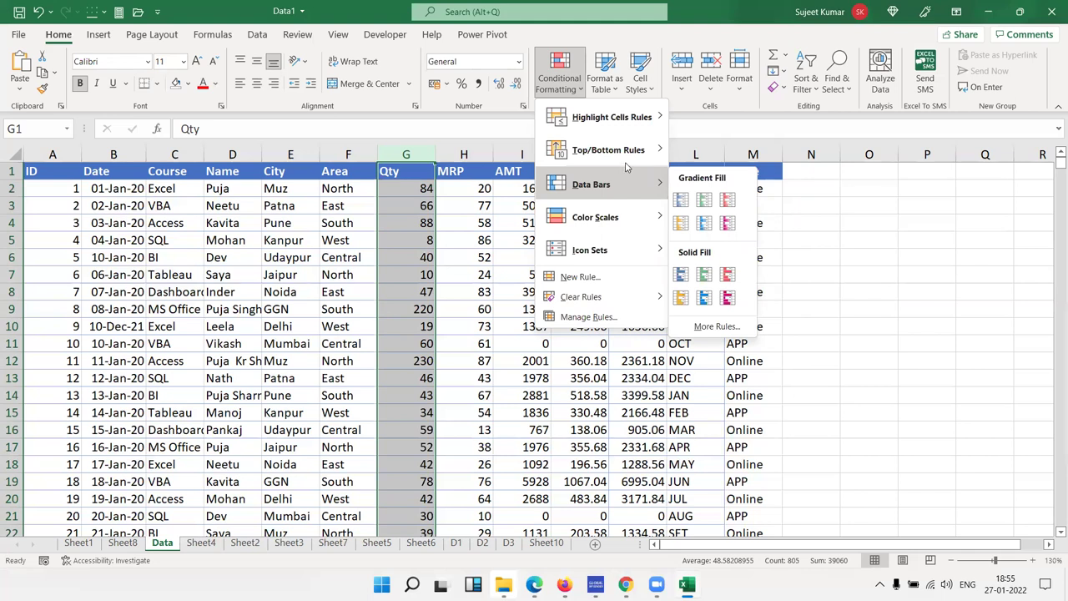
pyautogui.moveTo(608, 150)
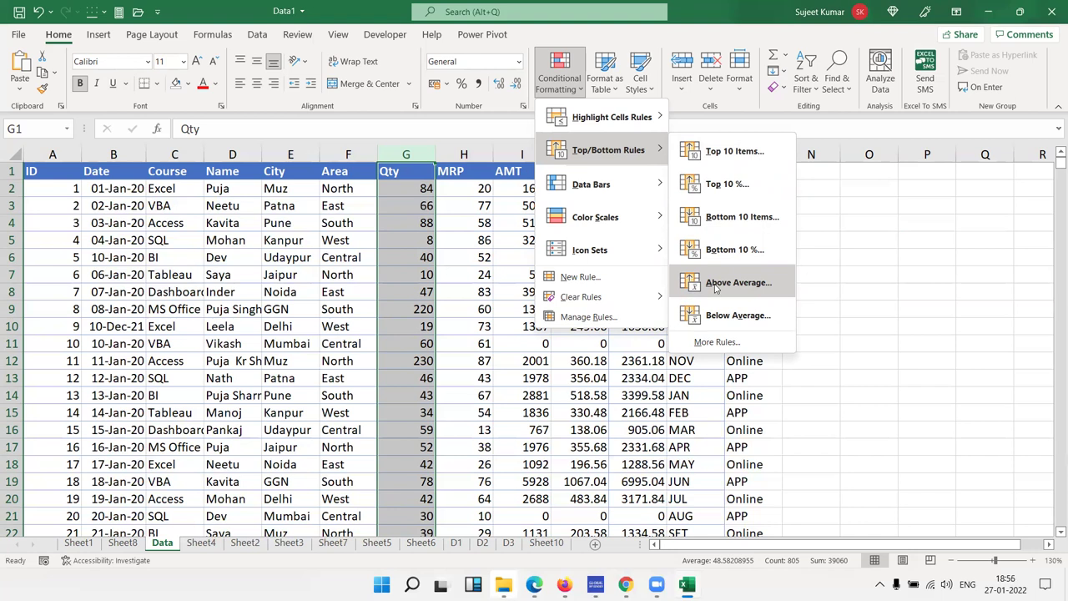
pyautogui.click(715, 287)
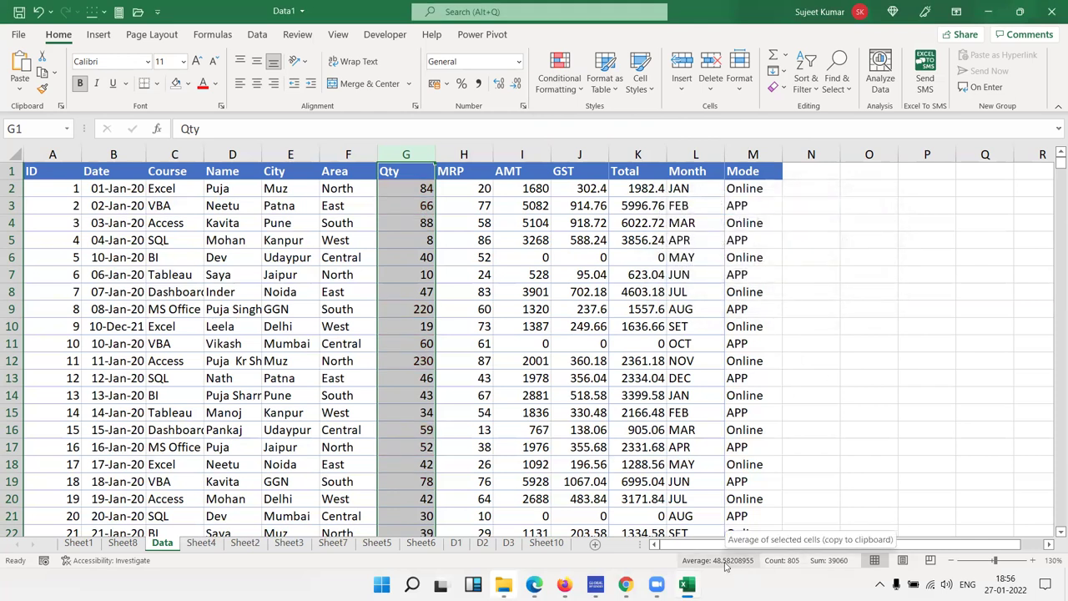
pyautogui.click(560, 74)
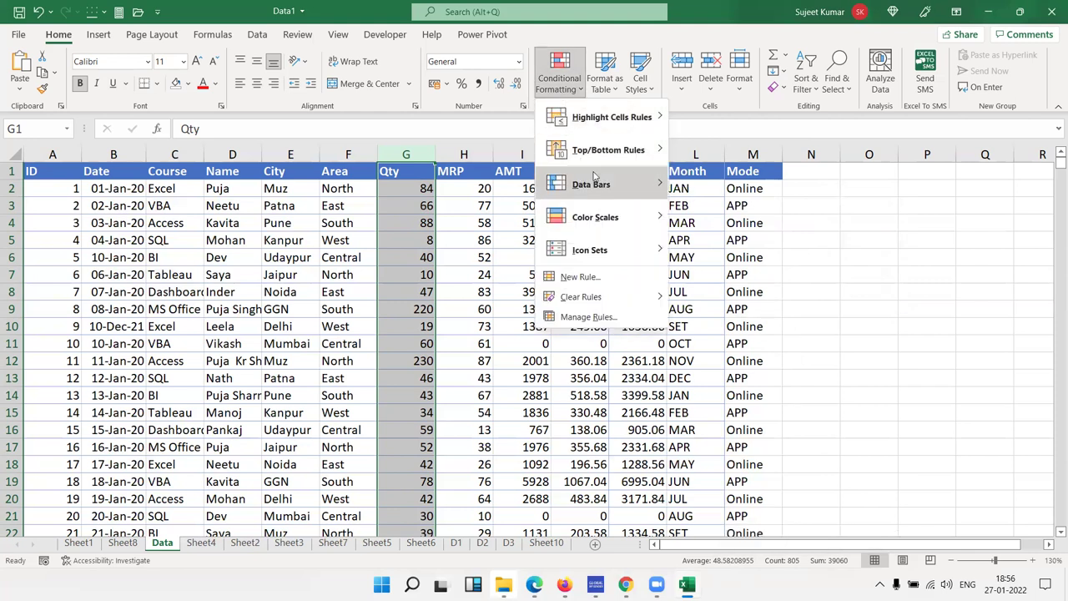
pyautogui.moveTo(607, 150)
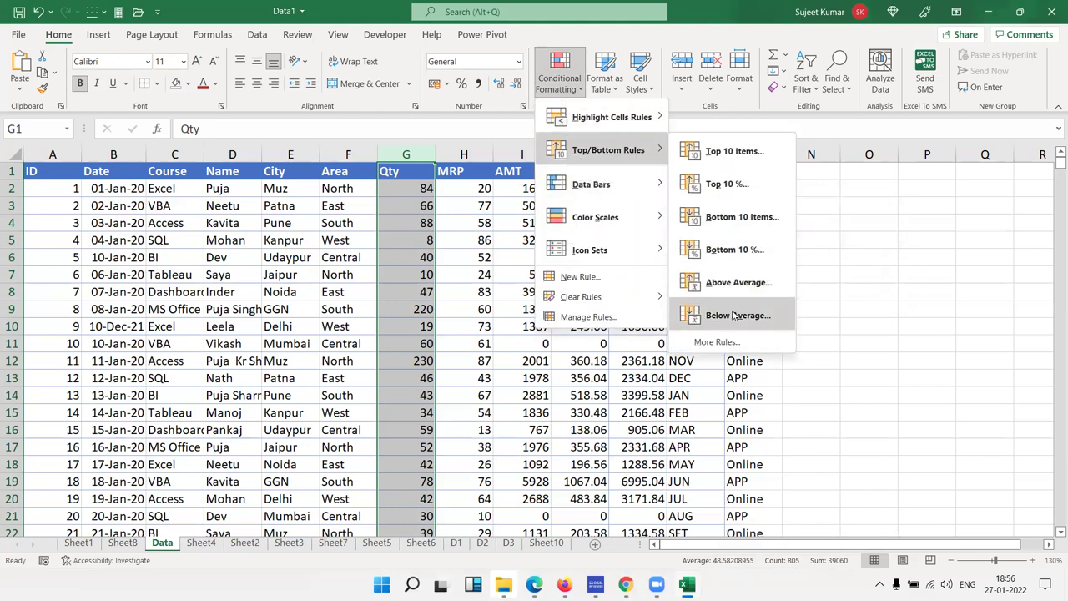
pyautogui.click(734, 315)
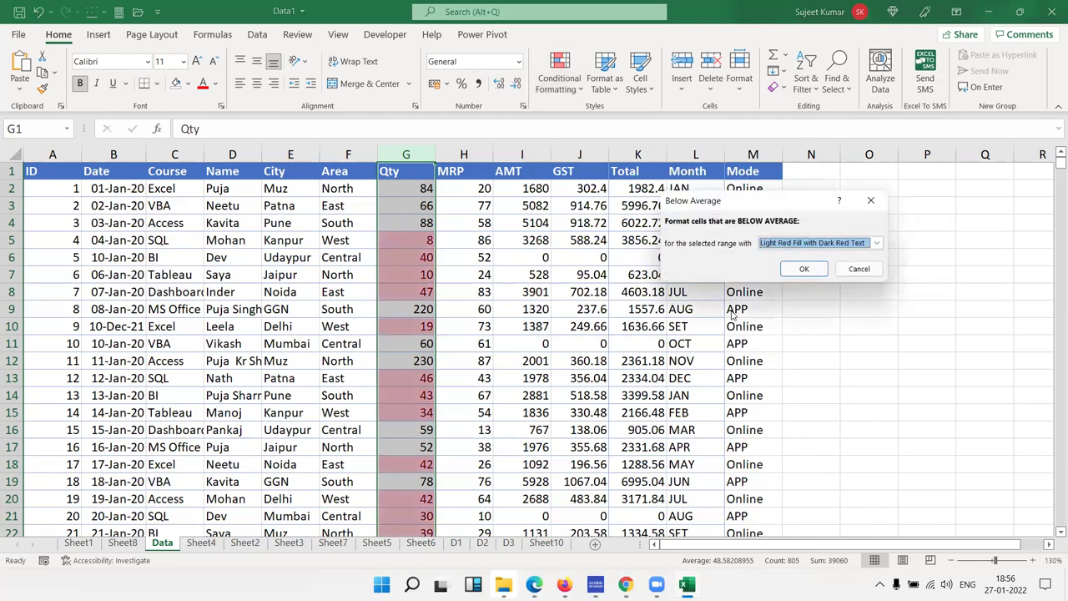
pyautogui.click(858, 269)
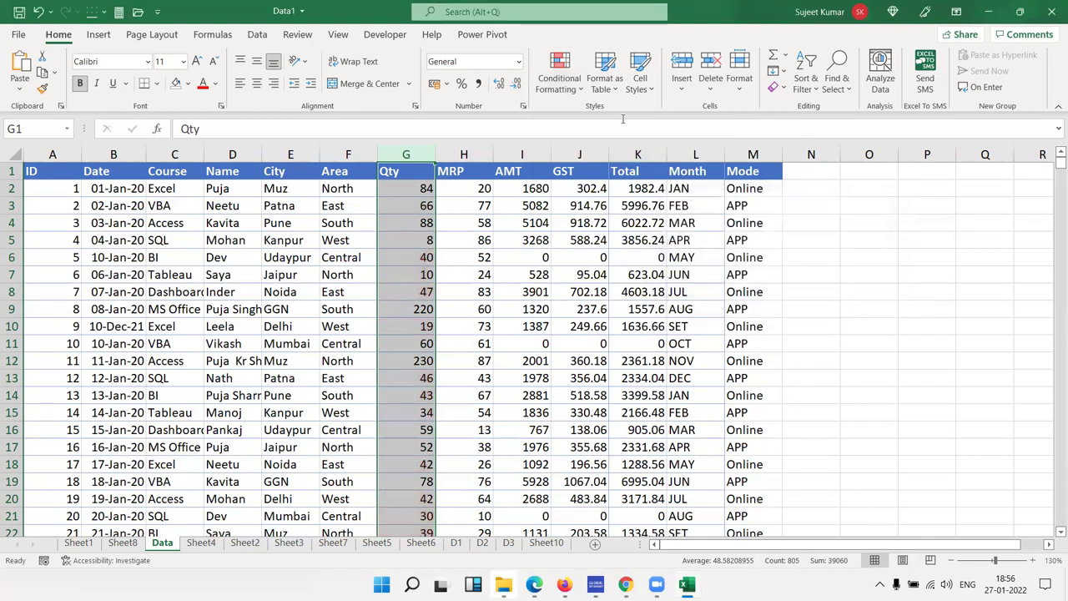
# Step: Dismiss the formatting menu and jump through column G to find its last Qty value
pyautogui.click(560, 73)
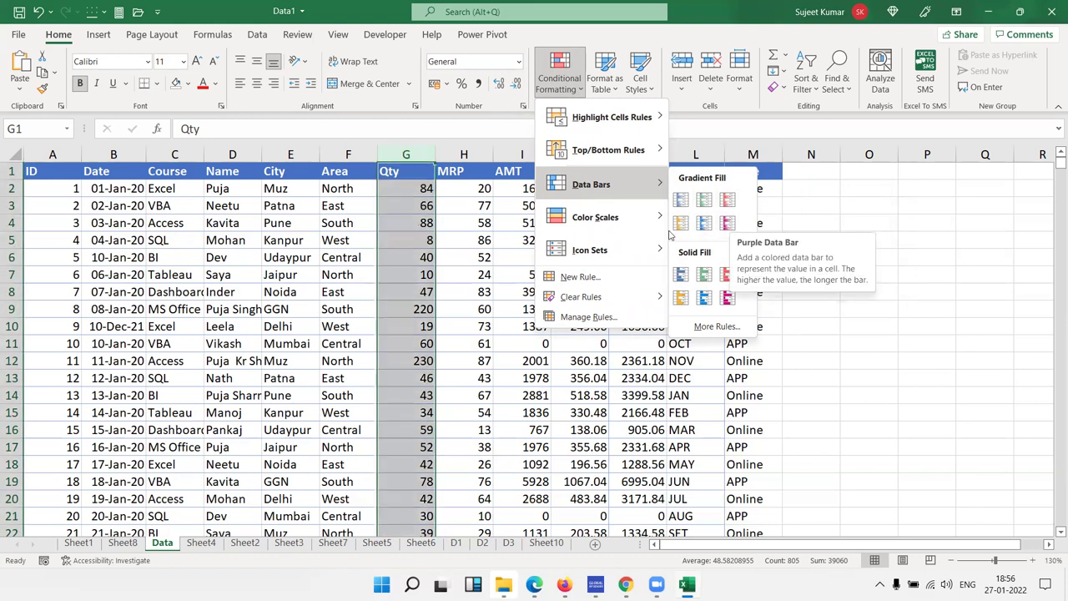
pyautogui.click(424, 323)
pyautogui.moveTo(421, 323); pyautogui.dragTo(417, 309)
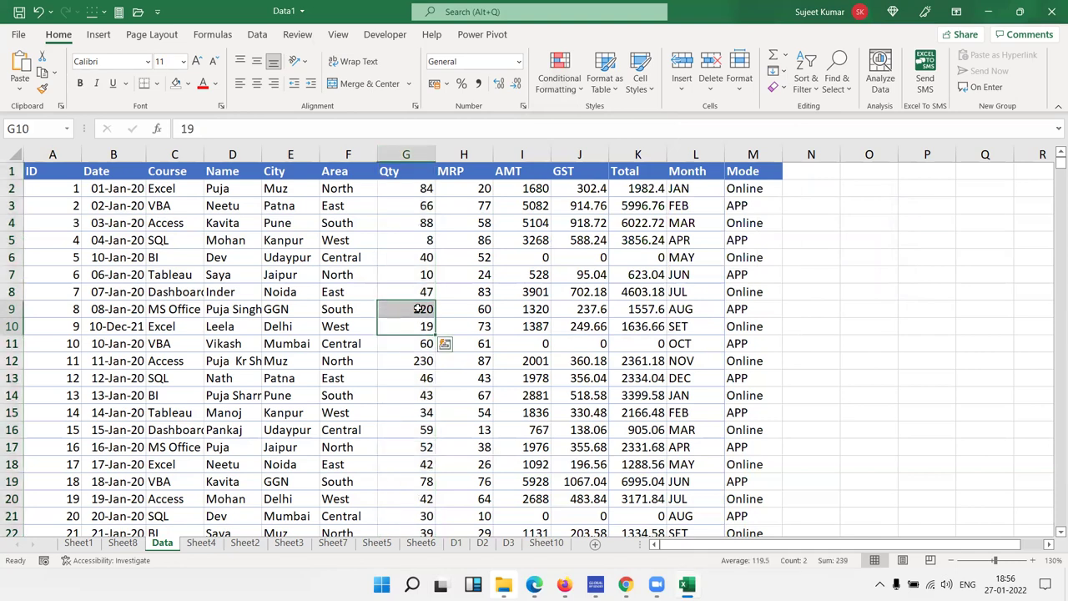
pyautogui.hotkey('ctrl', 'Down')
pyautogui.hotkey('ctrl', 'Down')
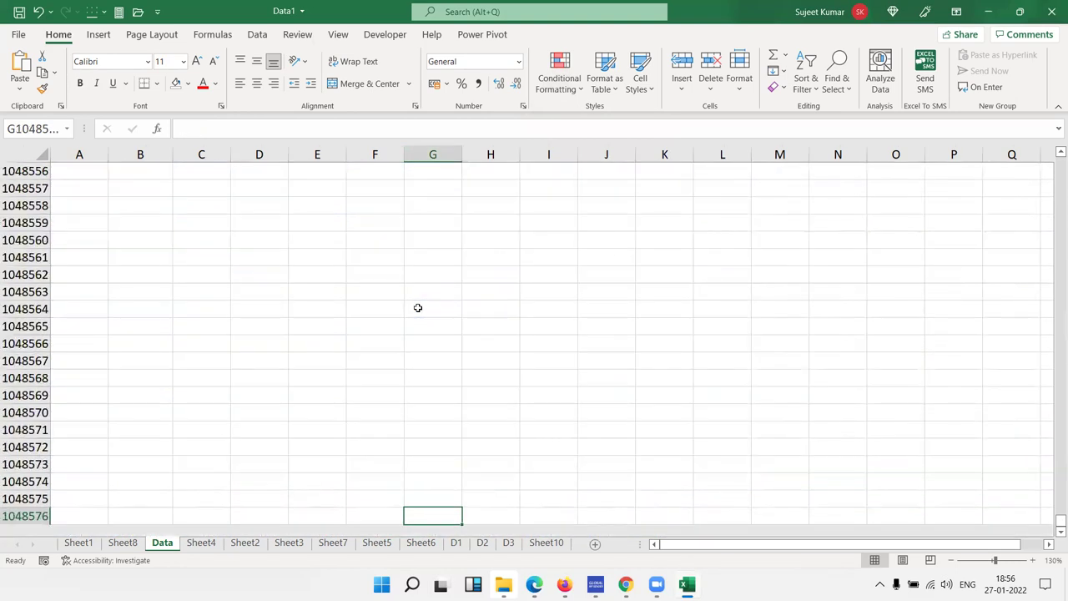
pyautogui.hotkey('ctrl', 'Up')
pyautogui.press('Up')
pyautogui.press('Up')
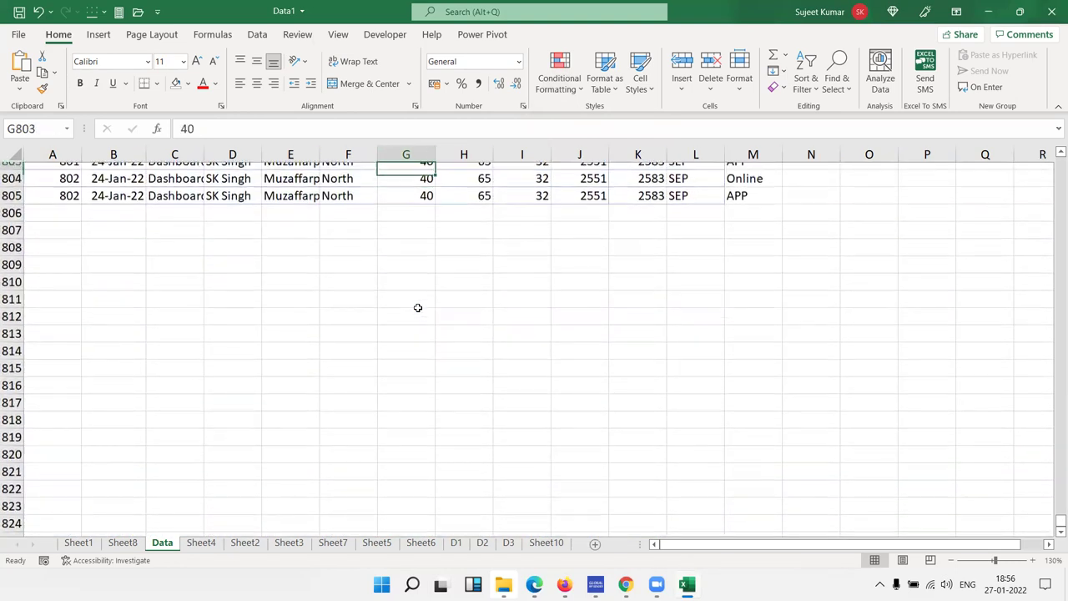
pyautogui.press('Up')
pyautogui.press('Up')
pyautogui.press('Up')
pyautogui.press('Up')
pyautogui.press('Up')
pyautogui.press('Up')
pyautogui.press('Up')
pyautogui.press('Up')
pyautogui.press('Up')
pyautogui.press('Up')
pyautogui.press('Up')
pyautogui.press('Up')
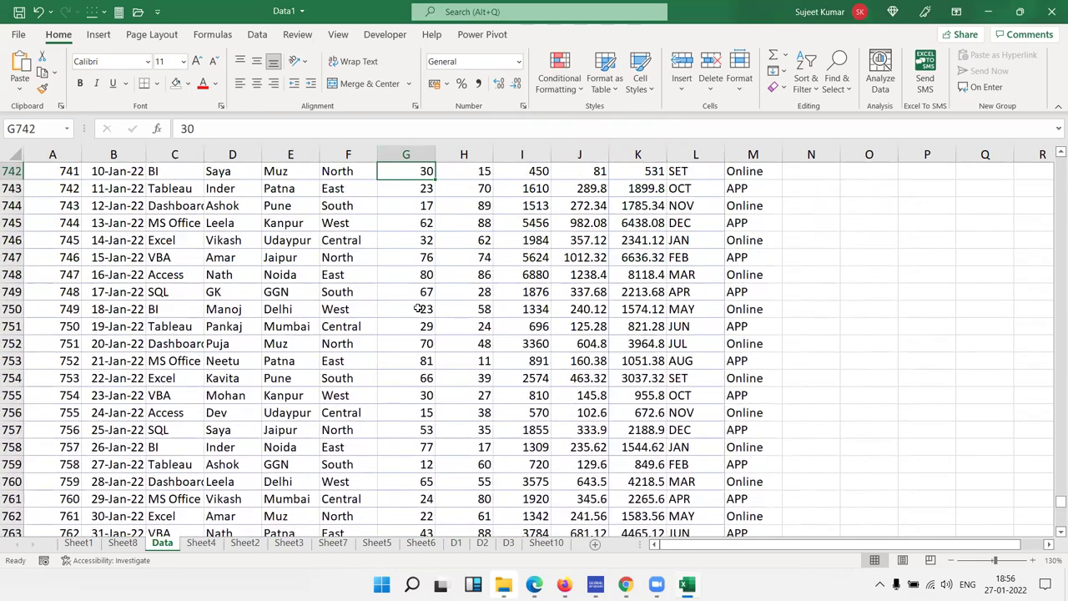
pyautogui.hotkey('ctrl', 'Up')
# Step: Select the Qty values G2 through G805, excluding the header
pyautogui.press('Down')
pyautogui.hotkey('ctrl', 'shift', 'Down')
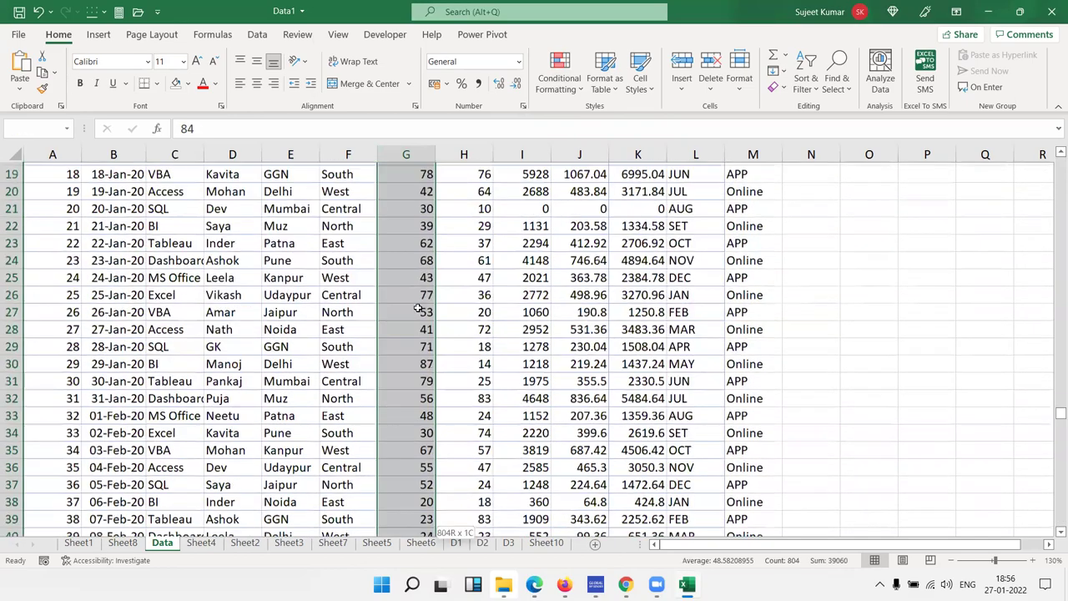
pyautogui.scroll(20, 1050, 412)
pyautogui.scroll(20, 1050, 412)
pyautogui.scroll(20, 1050, 412)
pyautogui.moveTo(1049, 413); pyautogui.dragTo(1053, 159)
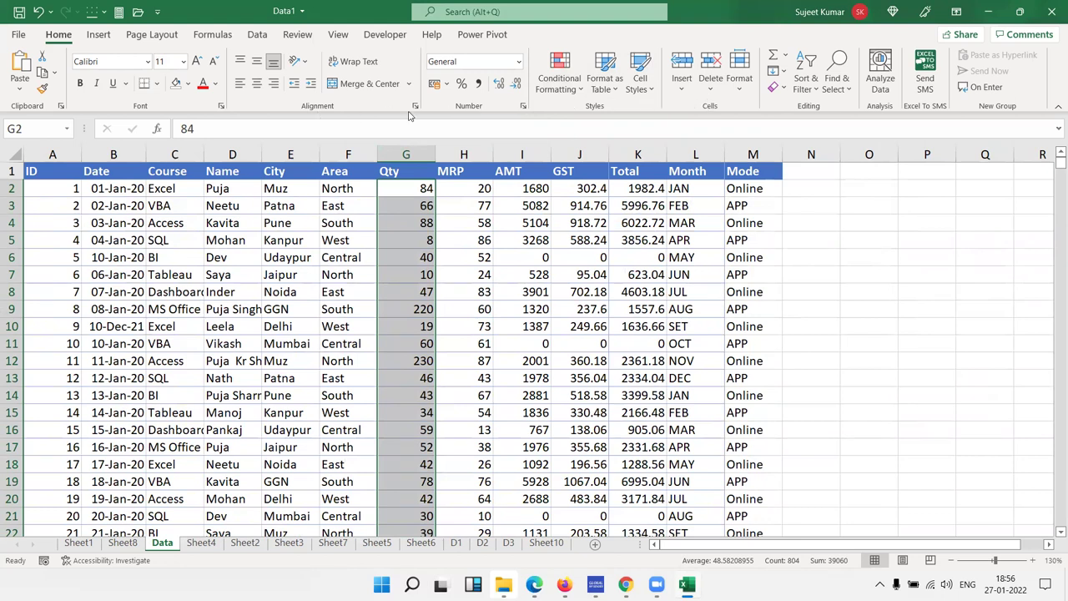
pyautogui.click(561, 84)
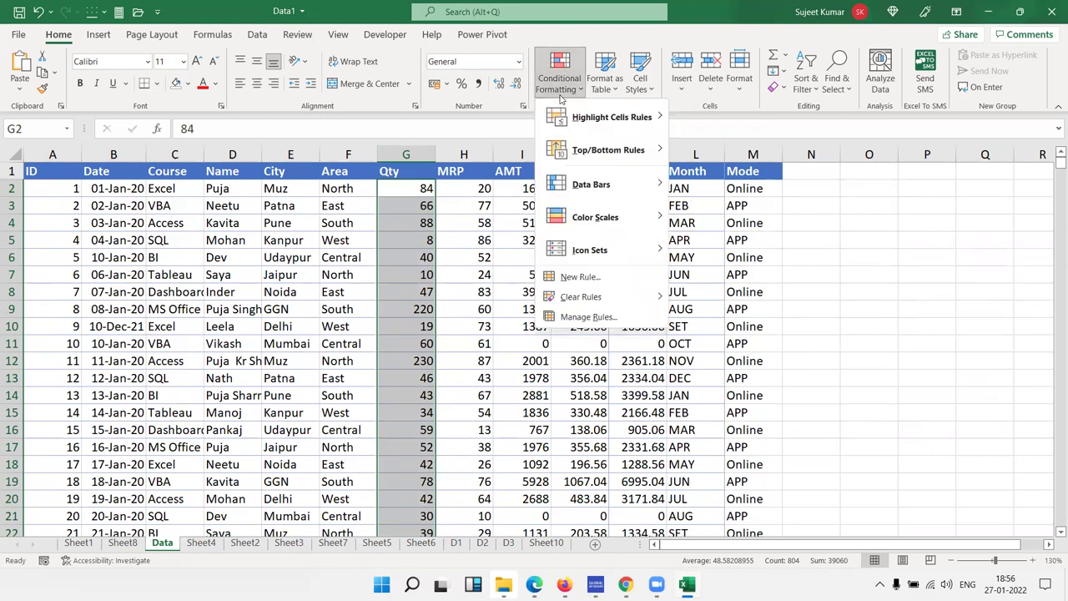
pyautogui.moveTo(591, 184)
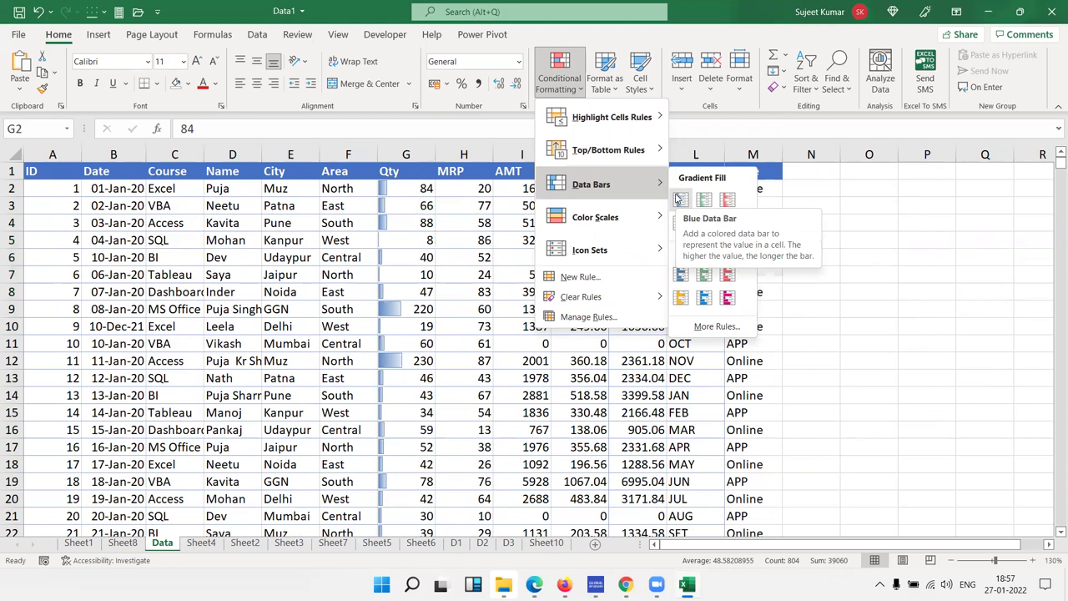
pyautogui.scroll(-17, 430, 385)
pyautogui.scroll(-17, 431, 385)
pyautogui.scroll(-17, 430, 385)
pyautogui.scroll(-17, 431, 385)
pyautogui.scroll(-20, 431, 385)
pyautogui.scroll(-20, 430, 385)
pyautogui.scroll(-20, 431, 385)
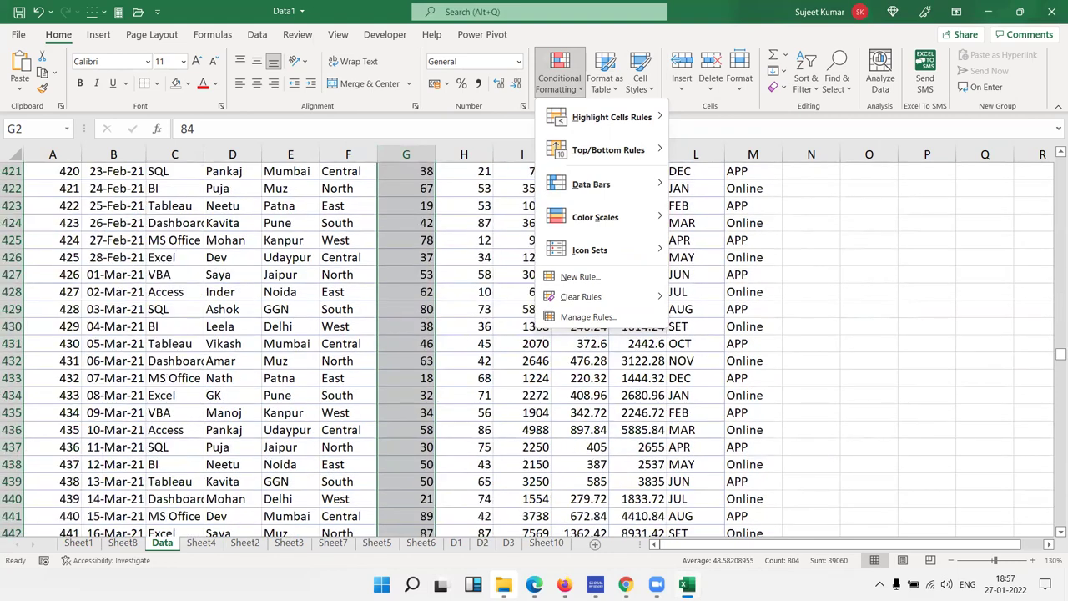
# Step: Add a new sheet and enter the numbers 1 to 5 down column A
pyautogui.click(594, 543)
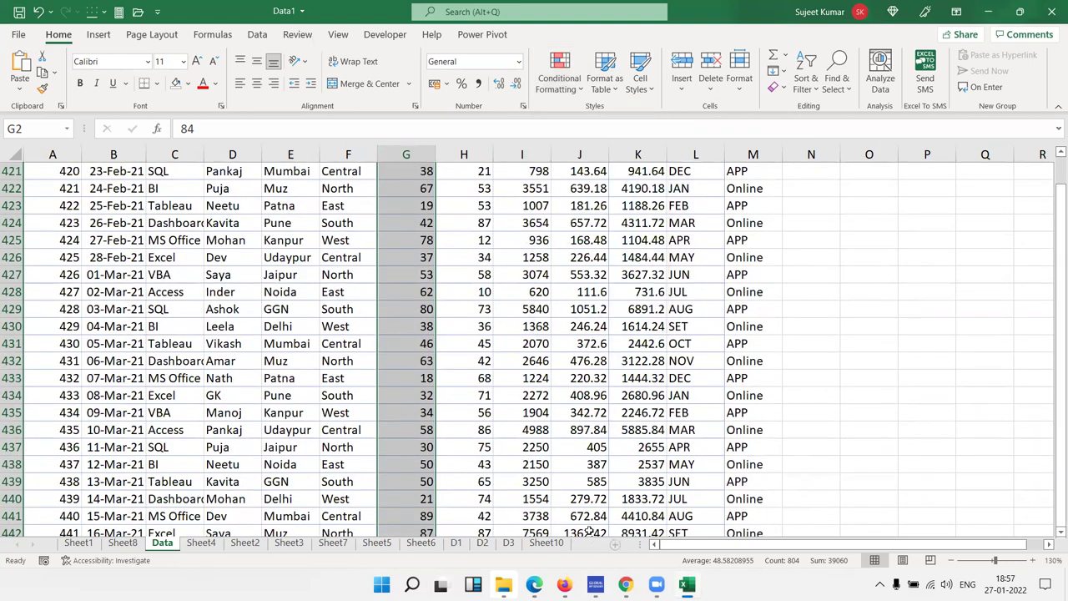
pyautogui.write('1')
pyautogui.press('Return')
pyautogui.write('2')
pyautogui.press('Return')
pyautogui.press('Return')
pyautogui.write('3')
pyautogui.press('Up')
pyautogui.press('Up')
pyautogui.press('Down')
pyautogui.write('3')
pyautogui.press('Return')
pyautogui.write('4')
pyautogui.press('Return')
pyautogui.write('5')
pyautogui.press('Return')
# Step: Continue the list down to 10 in A10, then select A1:A10
pyautogui.write('7')
pyautogui.press('Return')
pyautogui.write('.')
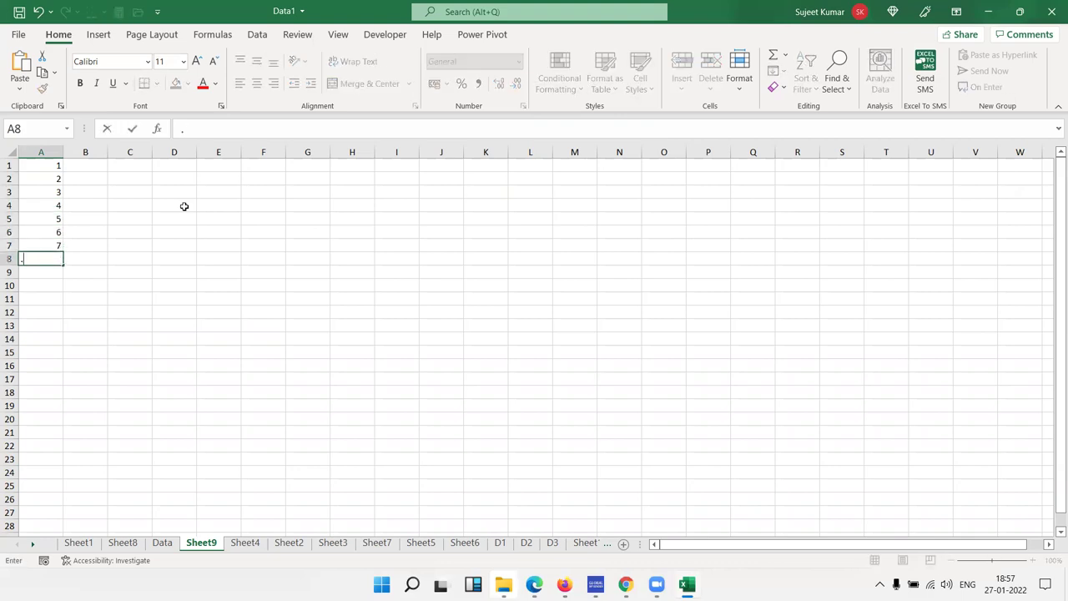
pyautogui.press('Escape')
pyautogui.write('8')
pyautogui.press('Return')
pyautogui.write('9')
pyautogui.press('Return')
pyautogui.write('10')
pyautogui.press('Return')
pyautogui.press('Up')
pyautogui.hotkey('ctrl', 'shift', 'Up')
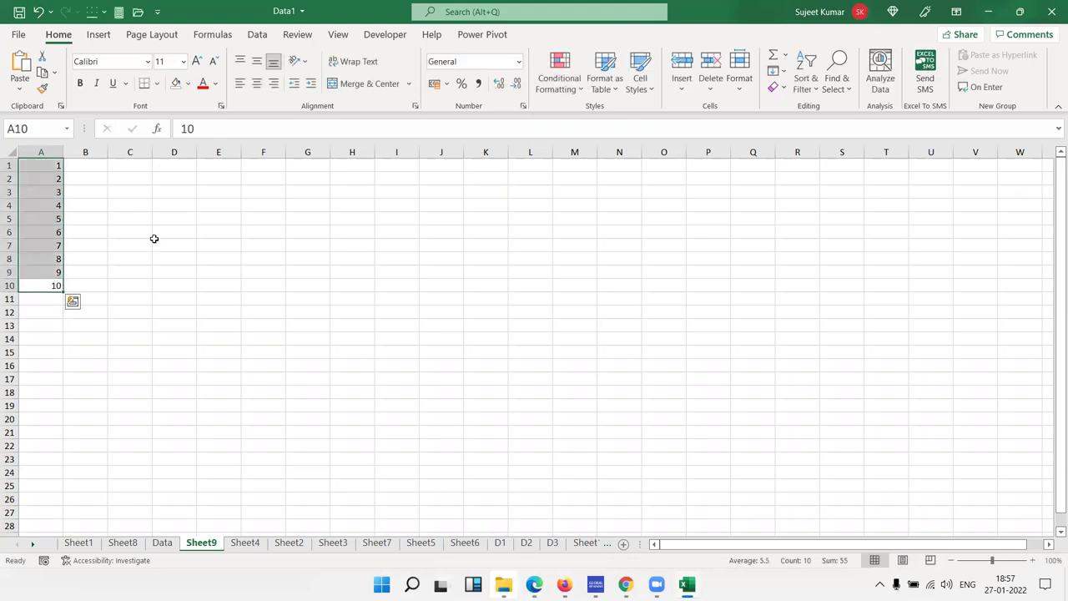
pyautogui.keyDown('ctrl'); pyautogui.scroll(6, 147, 238); pyautogui.keyUp('ctrl')
pyautogui.keyDown('ctrl'); pyautogui.scroll(4, 125, 238); pyautogui.keyUp('ctrl')
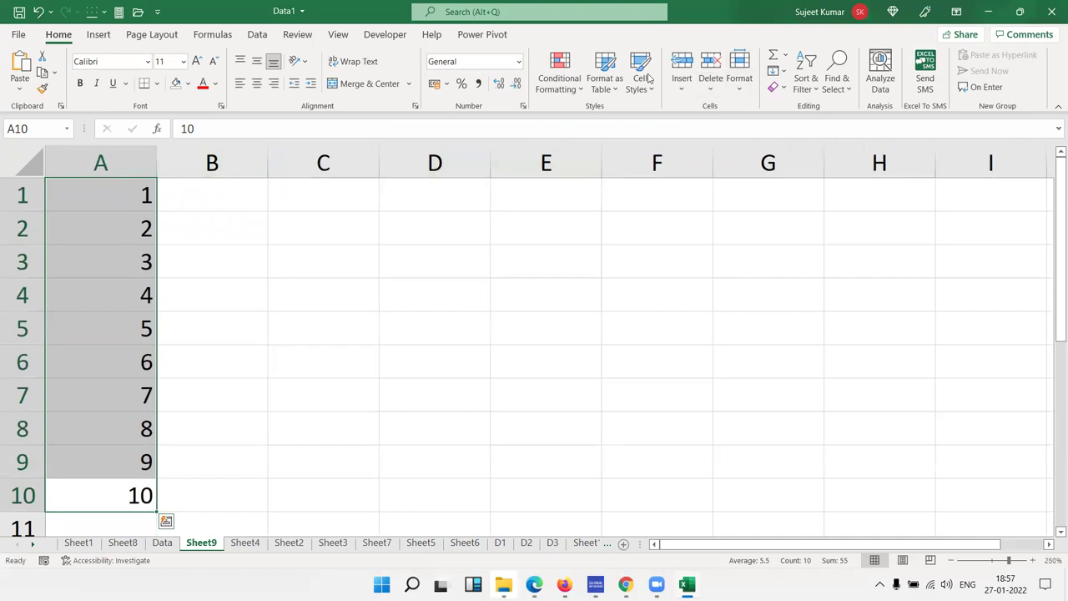
# Step: Open Conditional Formatting for A1:A10 to browse Data Bars, Color Scales and Icon Sets
pyautogui.click(561, 90)
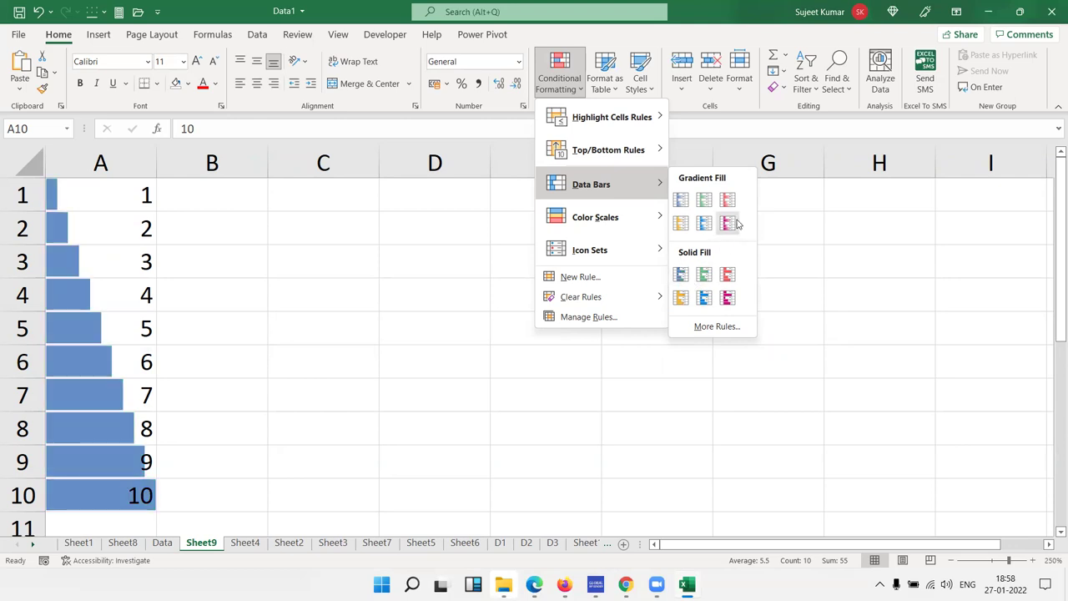
pyautogui.moveTo(595, 217)
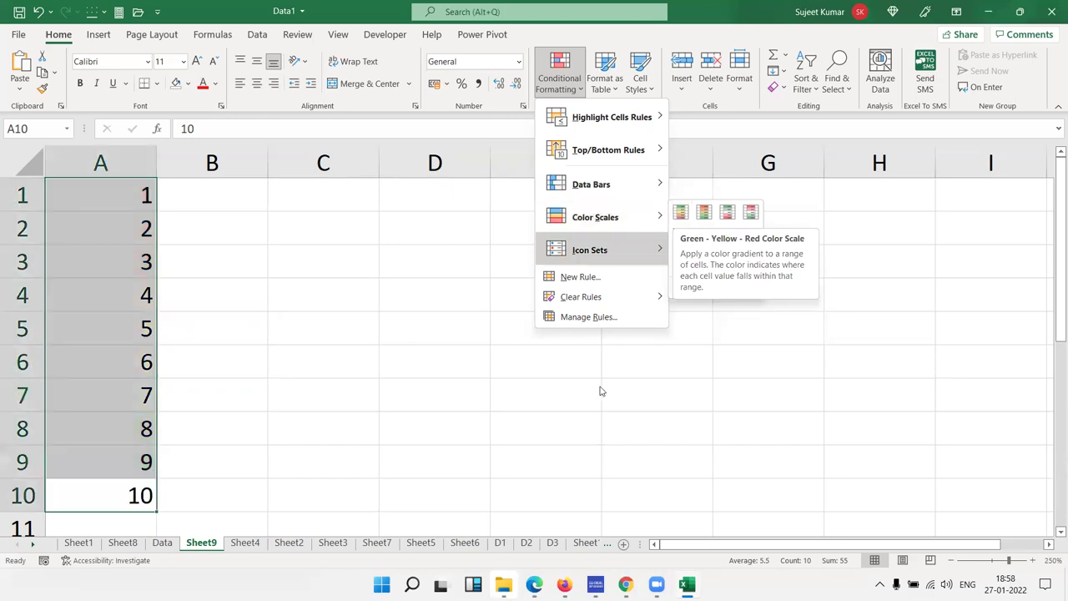
pyautogui.click(188, 544)
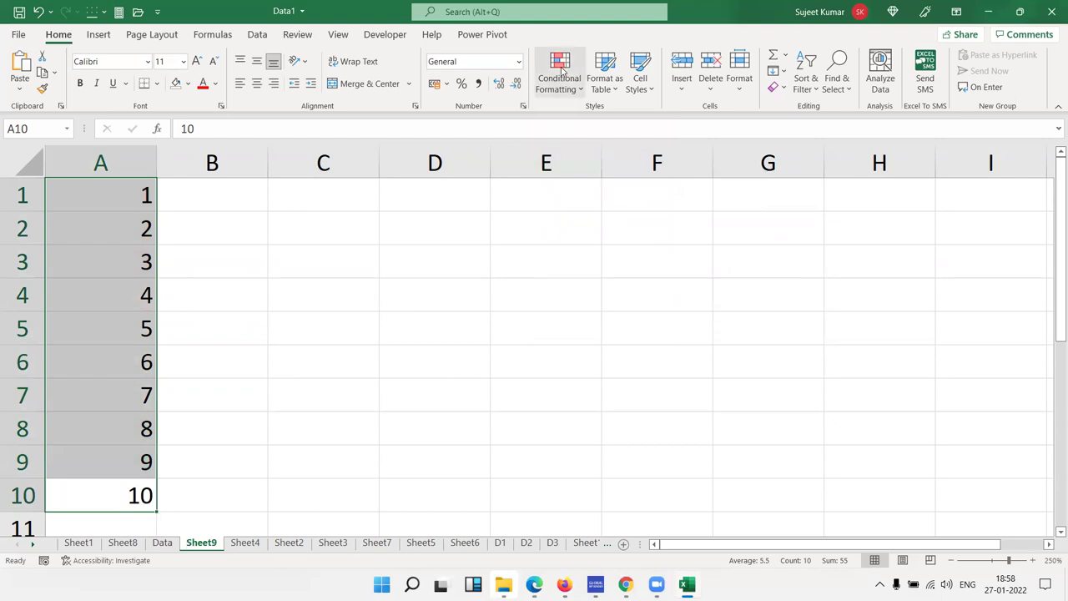
pyautogui.click(162, 544)
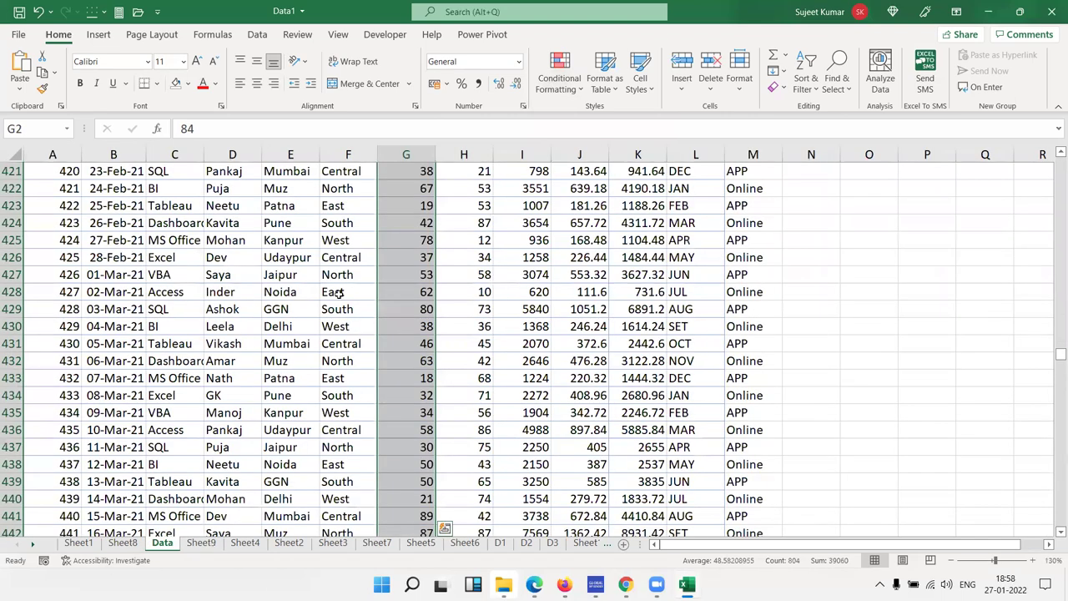
pyautogui.click(555, 84)
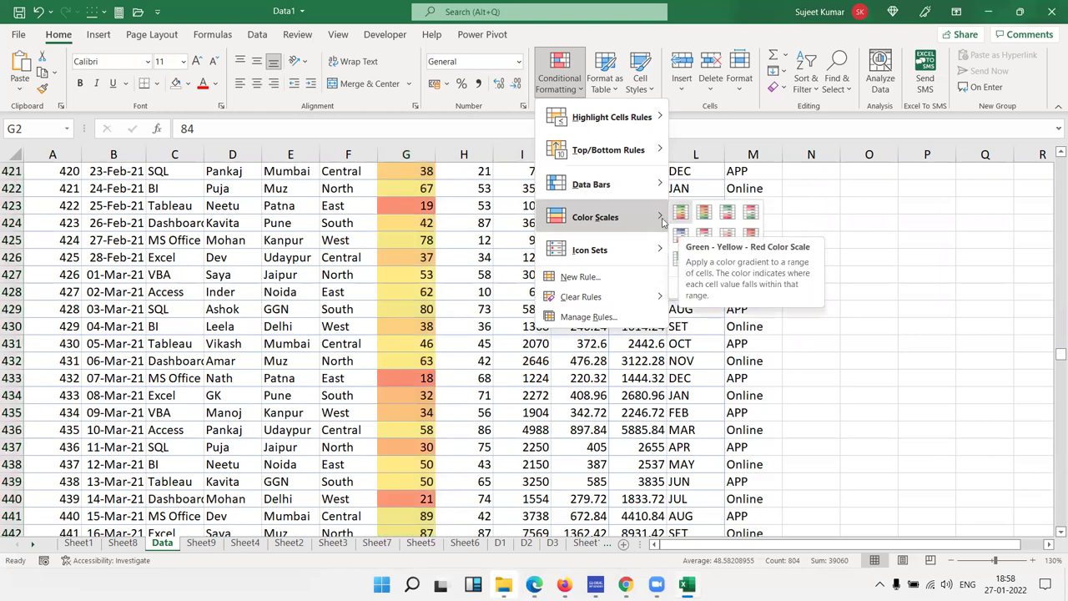
pyautogui.moveTo(590, 250)
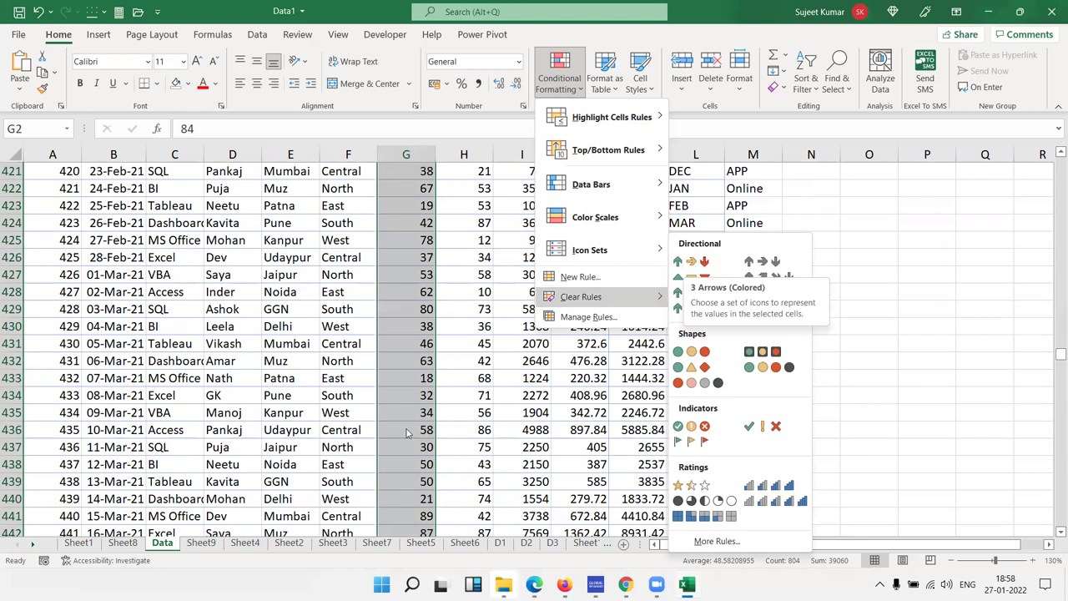
pyautogui.click(197, 546)
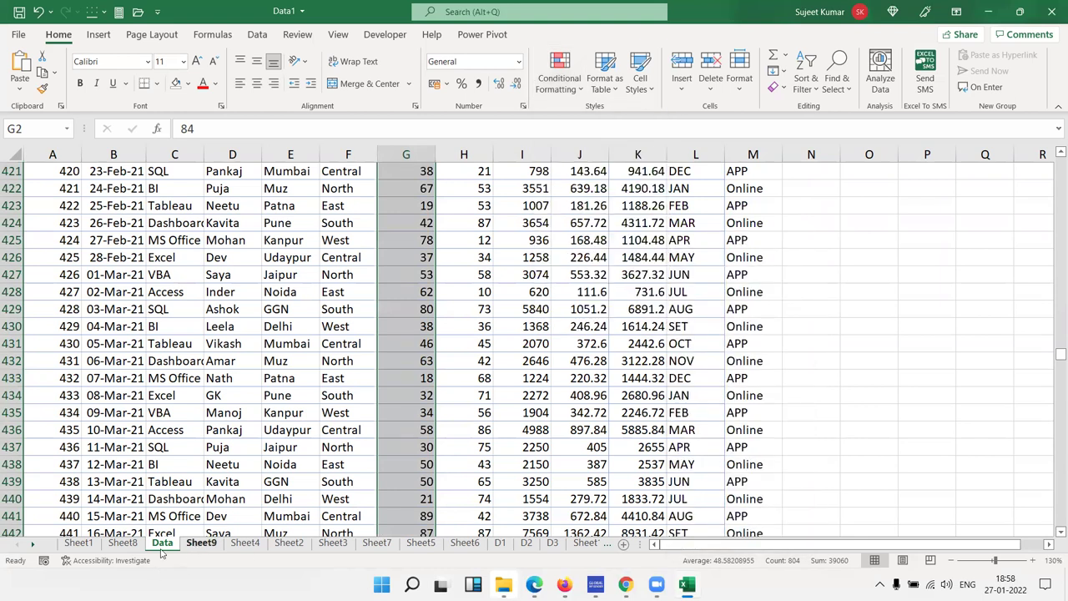
pyautogui.click(132, 544)
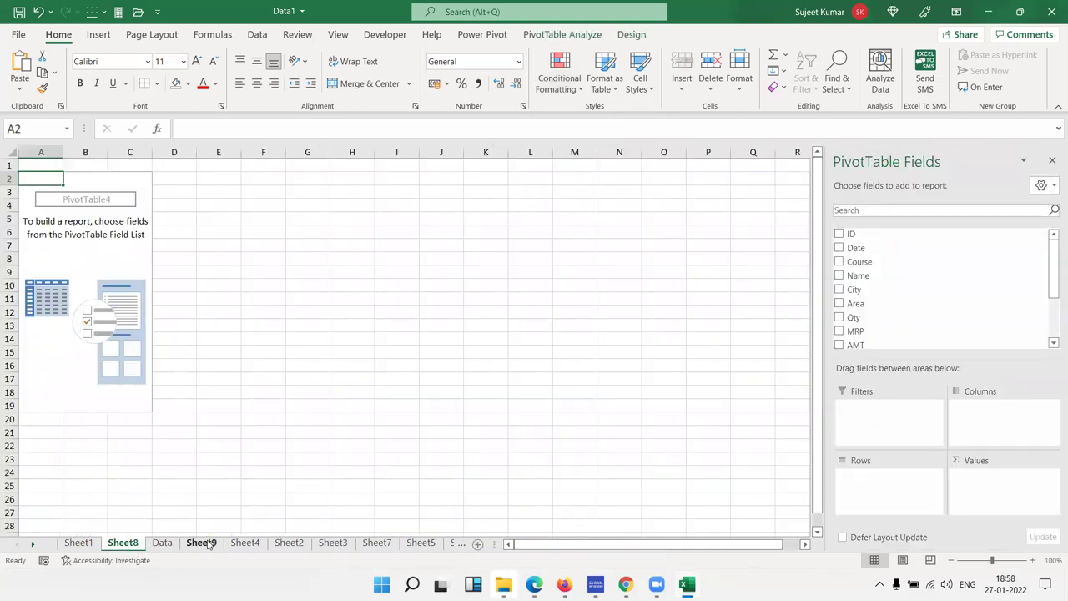
pyautogui.click(201, 543)
# Step: Open Highlight Cells Rules for A1:A10, pointing at More Rules
pyautogui.click(544, 79)
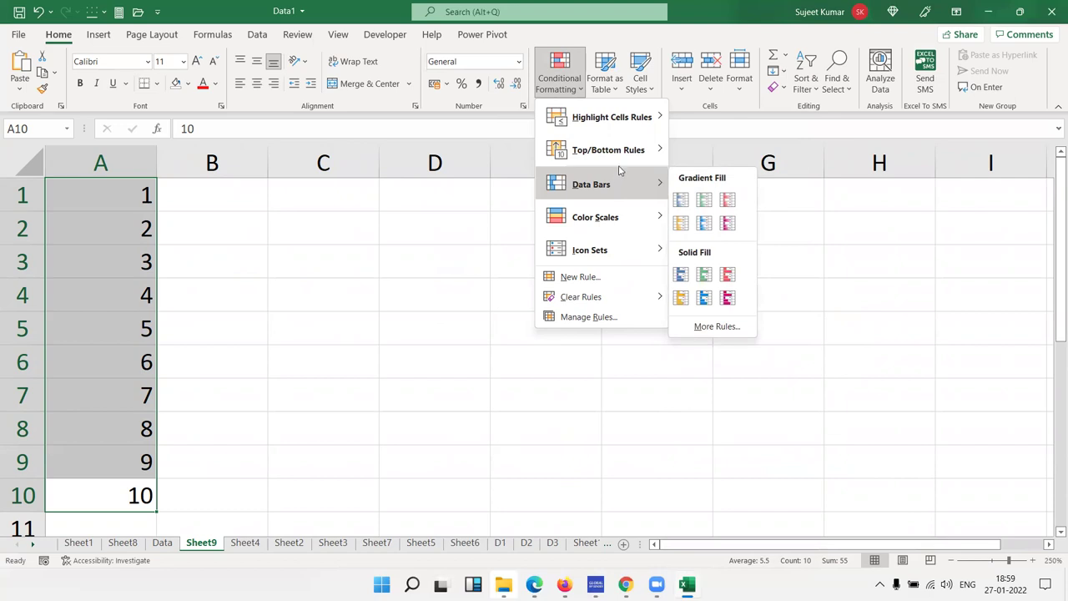
pyautogui.moveTo(611, 117)
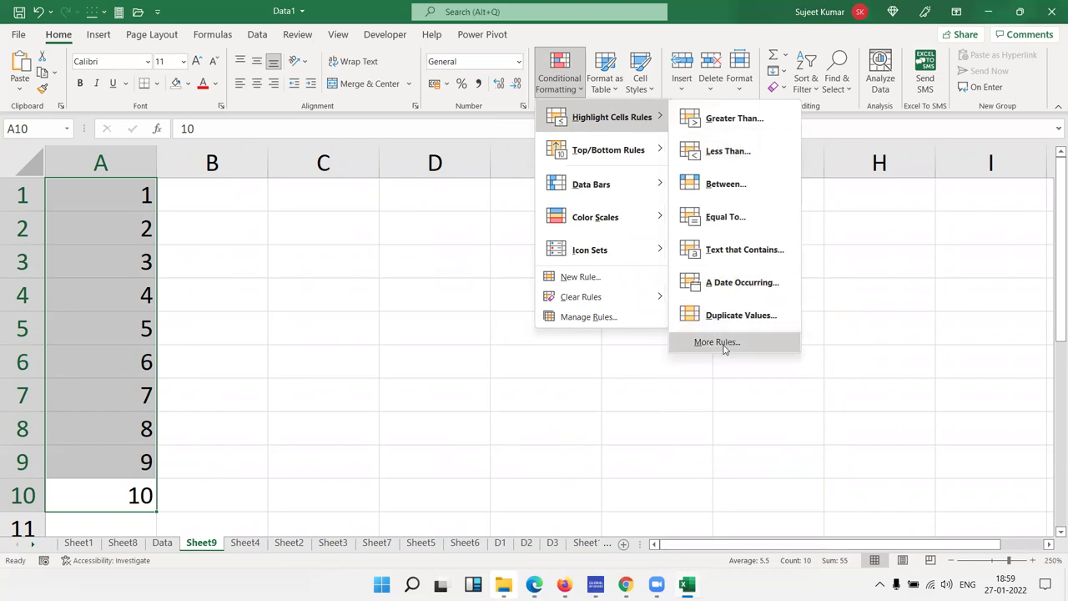
# Step: Create a new rule for cell values greater than or equal to 5 and choose its format
pyautogui.click(717, 342)
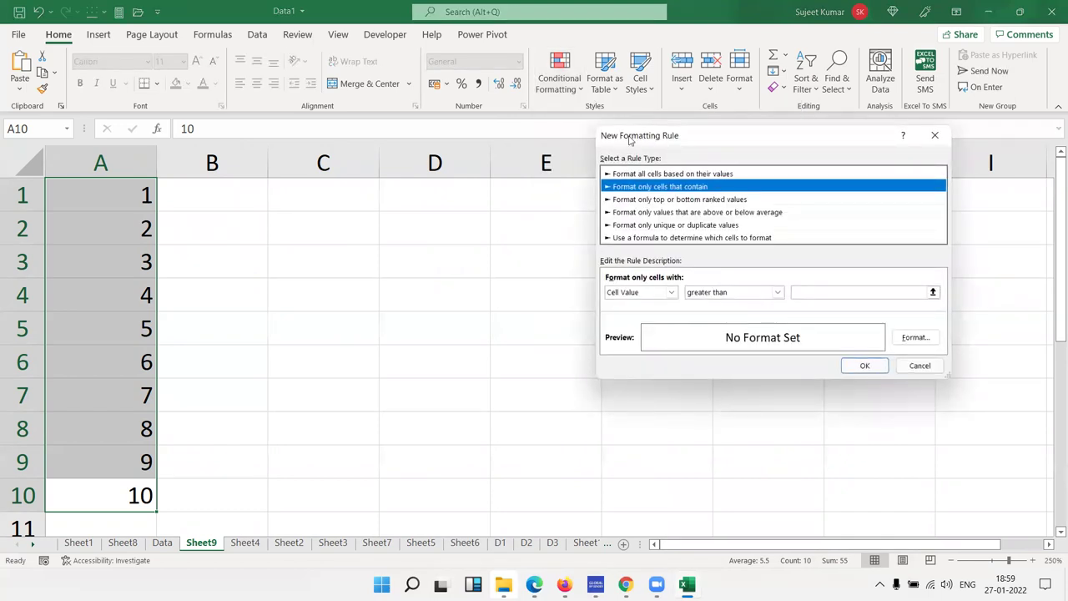
pyautogui.moveTo(630, 140); pyautogui.dragTo(386, 155)
pyautogui.click(458, 308)
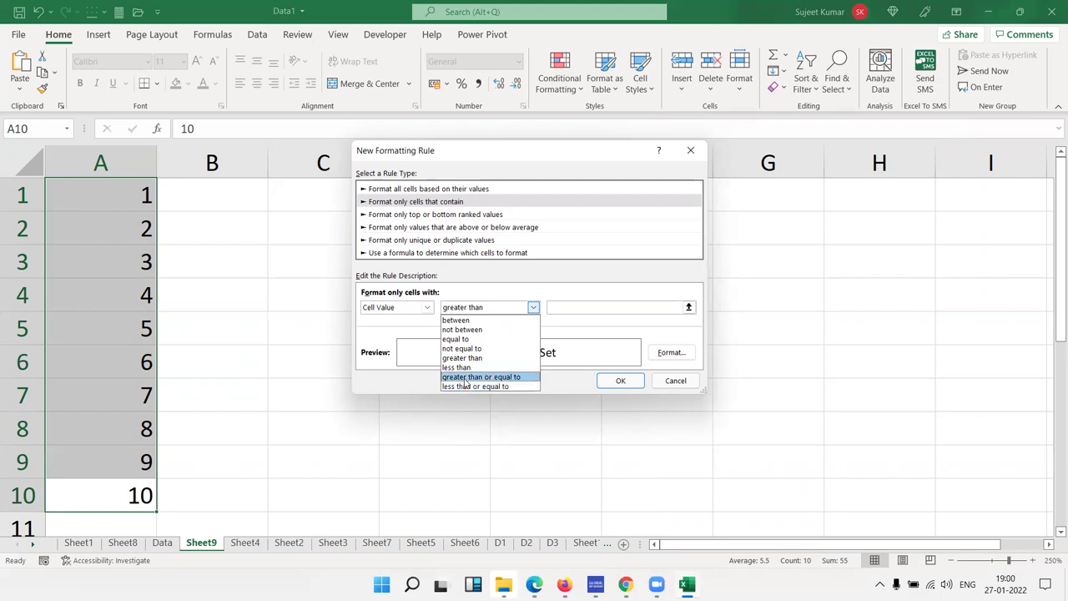
pyautogui.click(467, 377)
pyautogui.click(572, 309)
pyautogui.write('5')
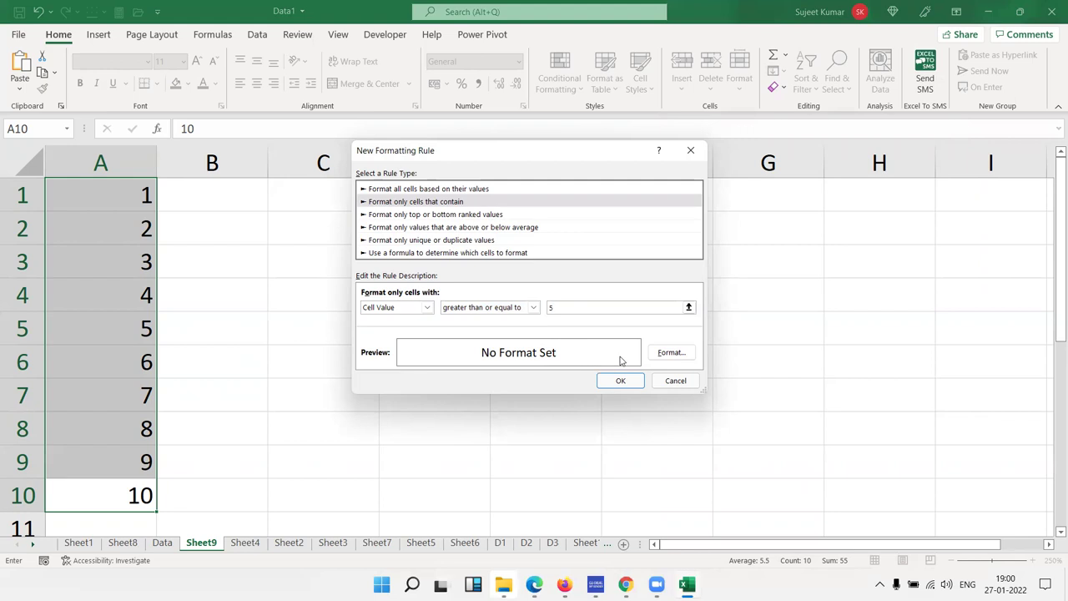
pyautogui.click(671, 356)
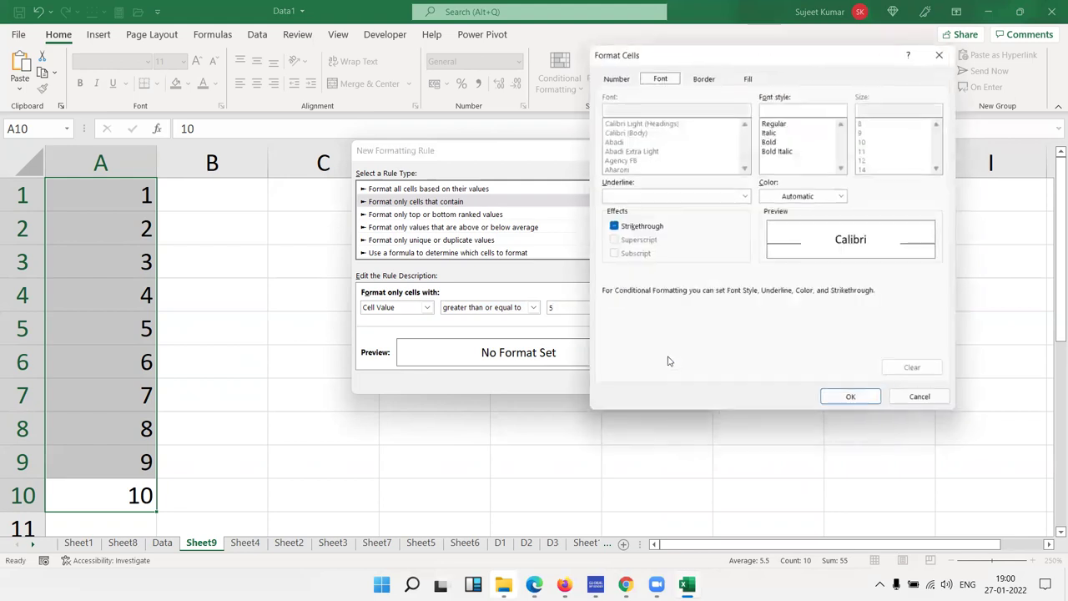
# Step: Give the ≥5 rule a yellow fill and apply it, highlighting A5:A10
pyautogui.click(748, 75)
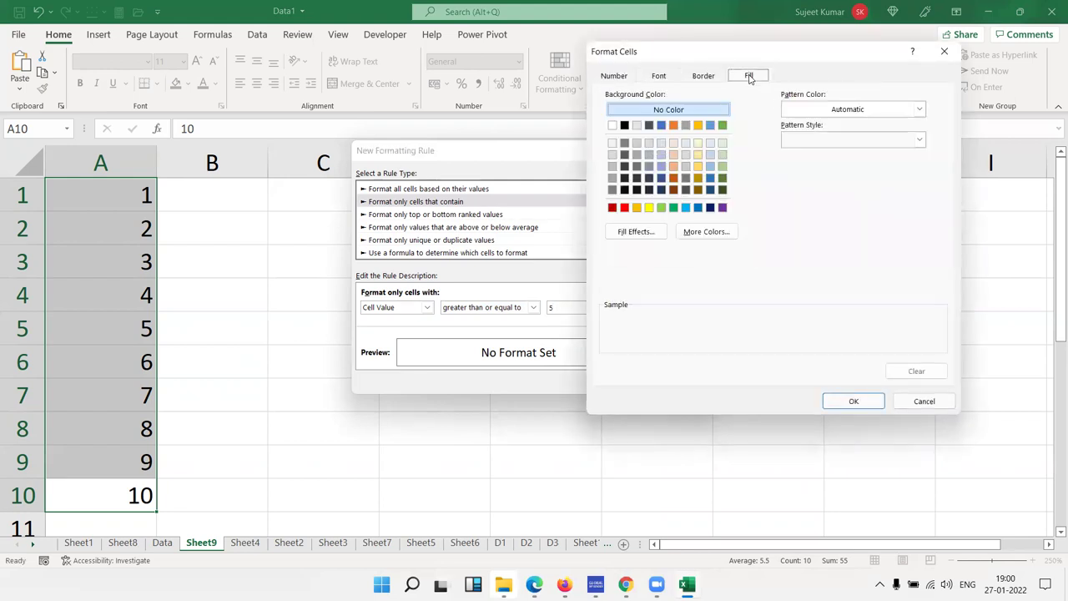
pyautogui.click(648, 208)
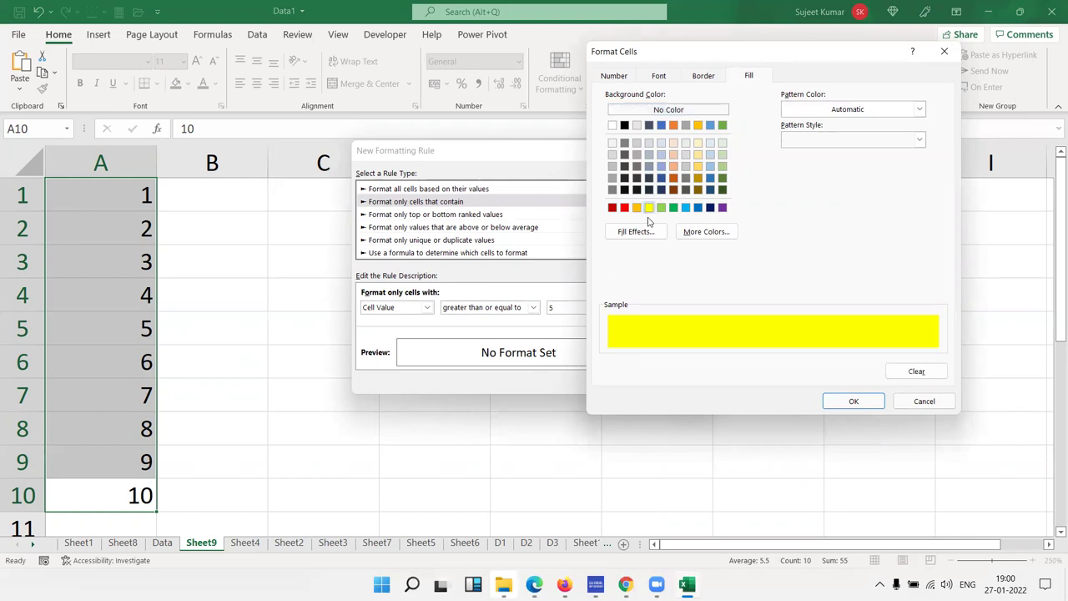
pyautogui.click(854, 401)
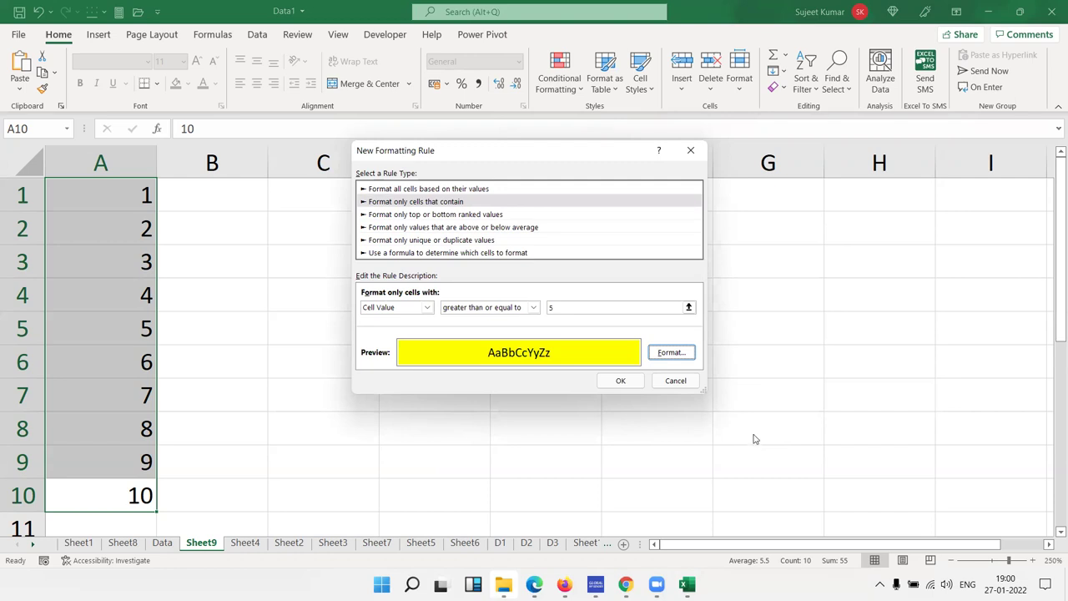
pyautogui.click(620, 380)
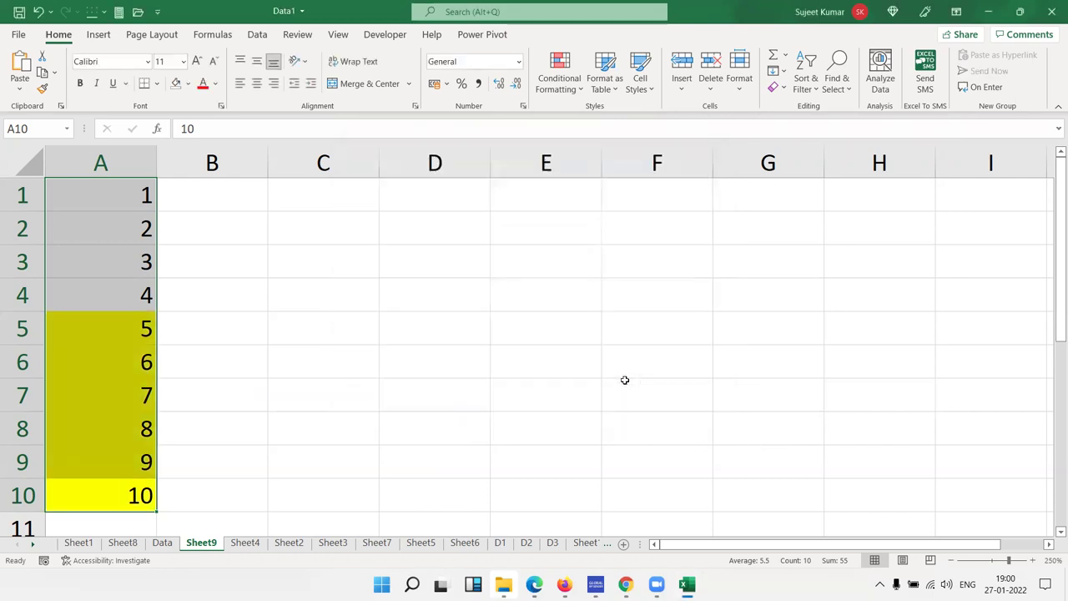
# Step: Open the Conditional Formatting menu on Sheet9 to manage its rules
pyautogui.click(571, 73)
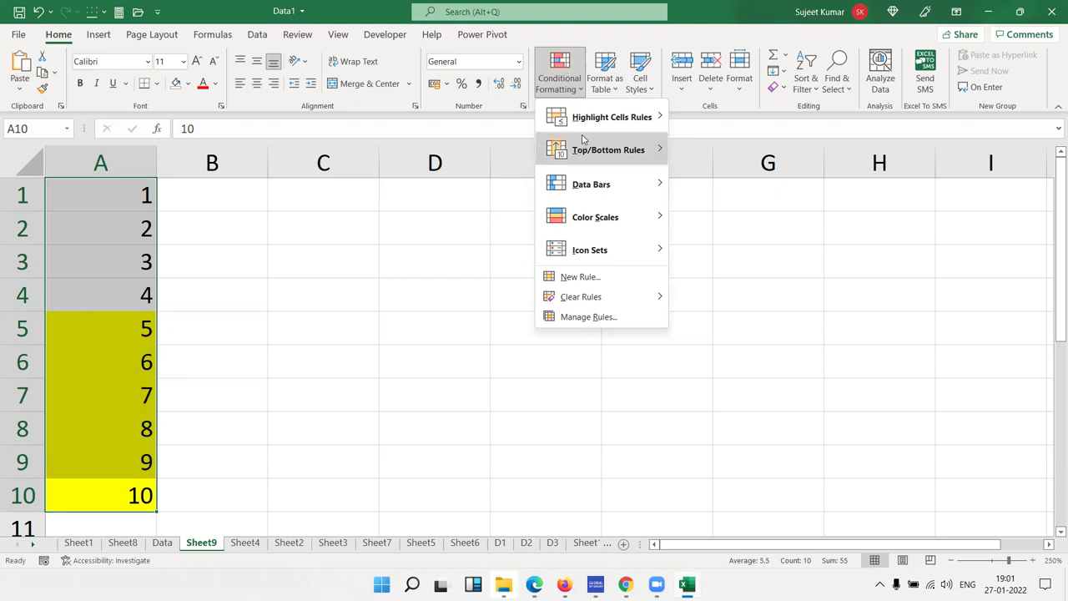
pyautogui.moveTo(587, 317)
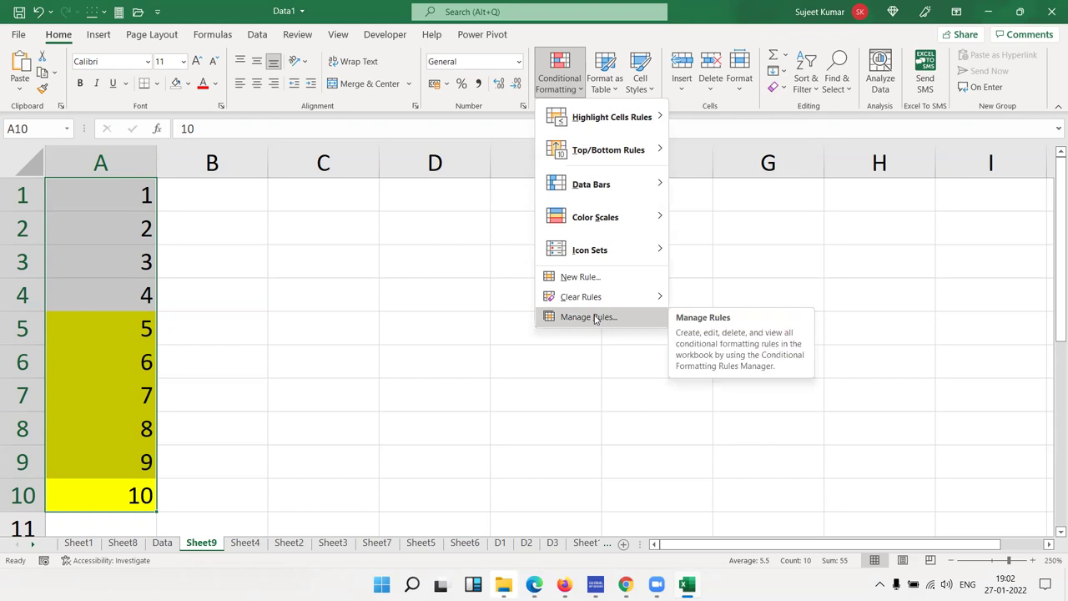
# Step: Edit the yellow rule from Manage Rules and switch it to 'Use a formula to determine which cells to format'
pyautogui.click(596, 319)
pyautogui.click(347, 259)
pyautogui.doubleClick(347, 257)
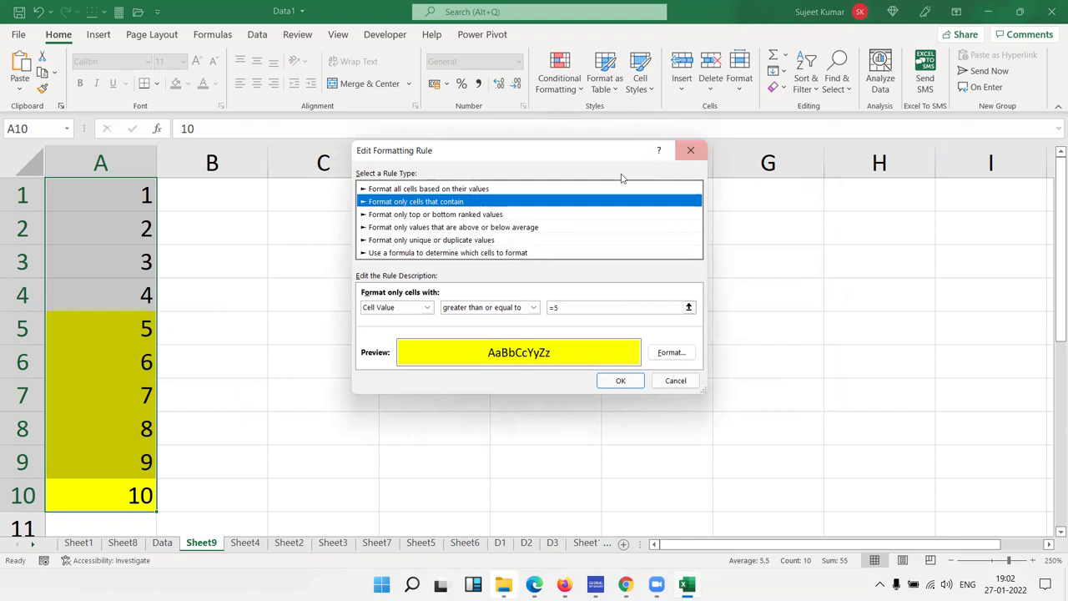
pyautogui.click(478, 216)
pyautogui.click(465, 239)
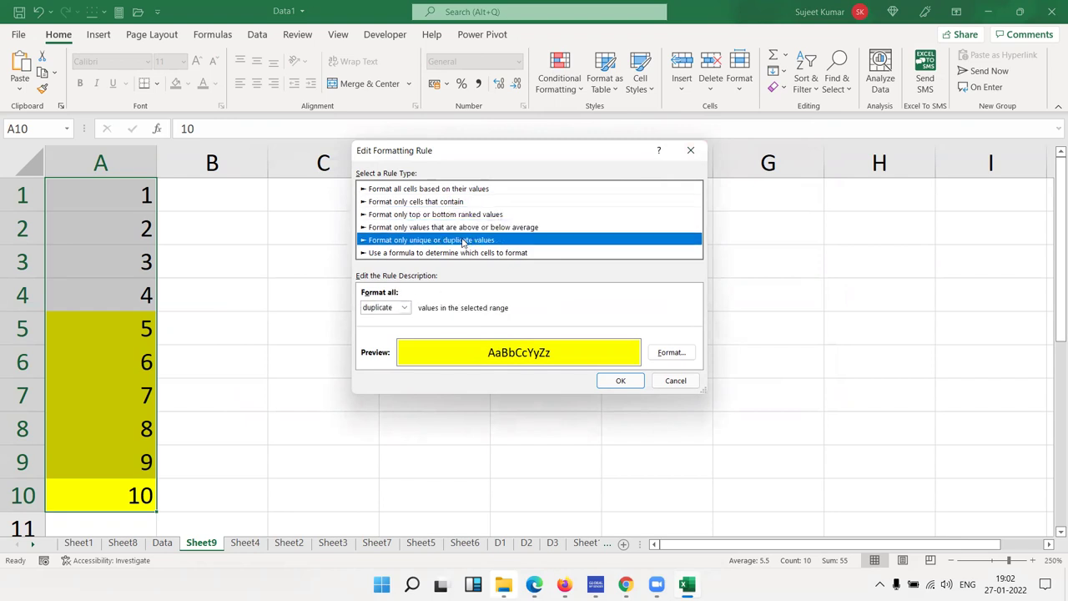
pyautogui.click(461, 252)
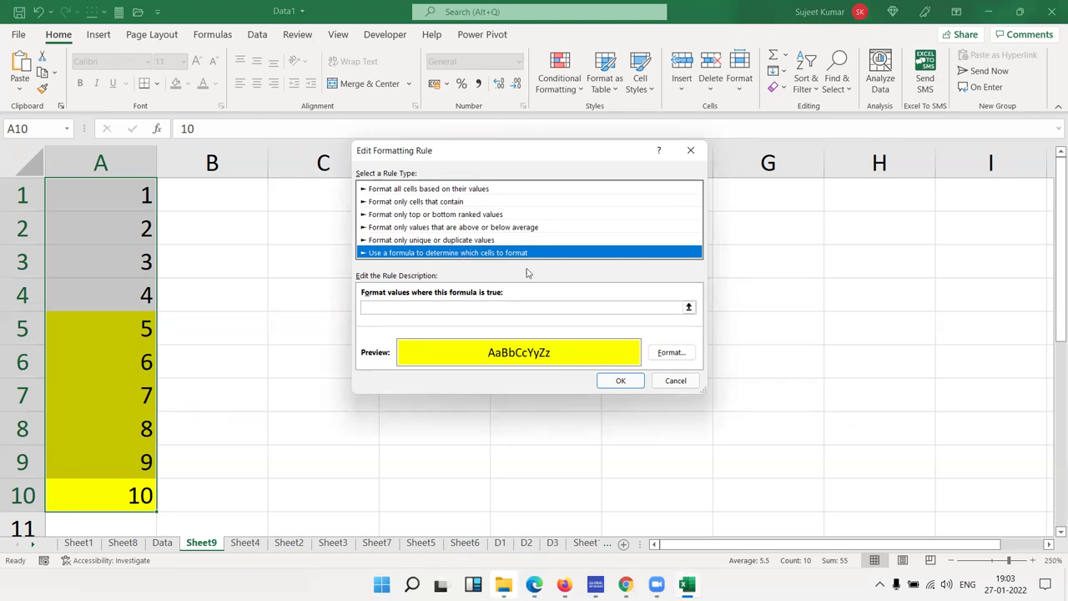
# Step: Discard the rule edit and use Clear Rules from Entire Sheet on Sheet9
pyautogui.click(668, 383)
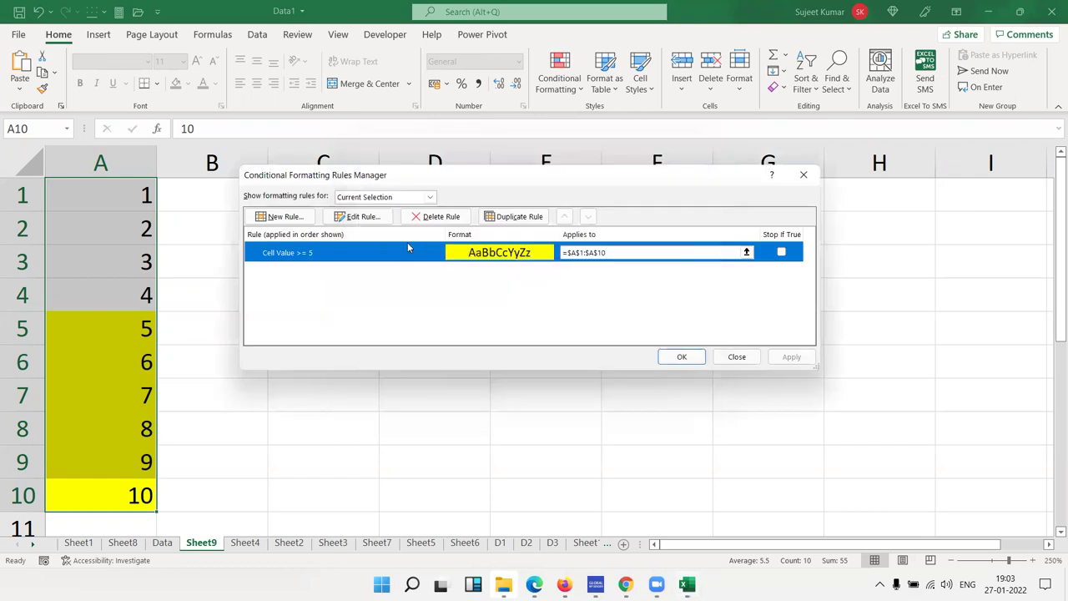
pyautogui.click(452, 214)
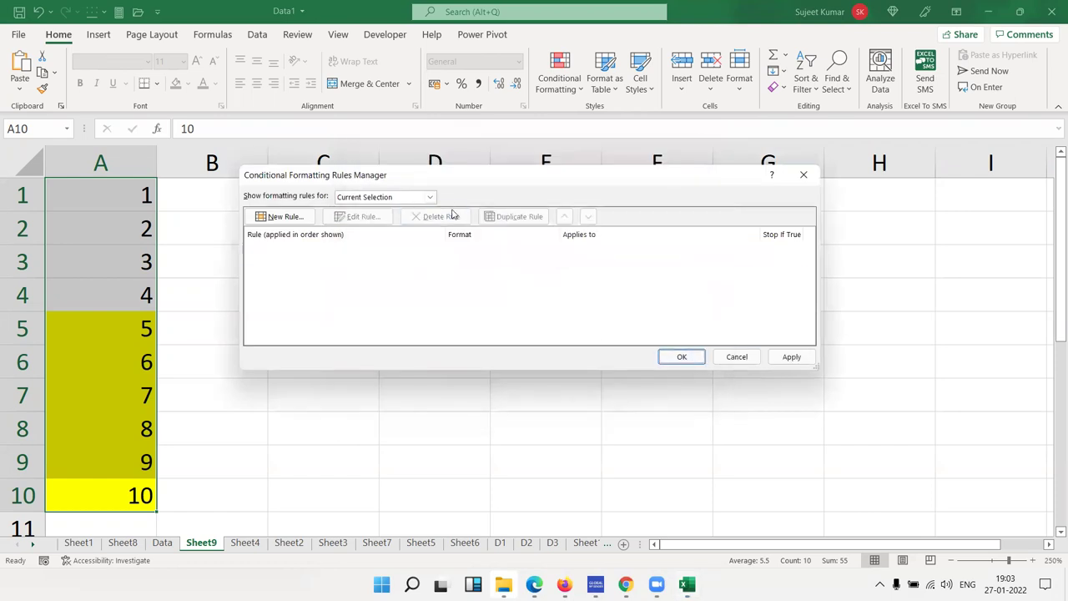
pyautogui.click(803, 175)
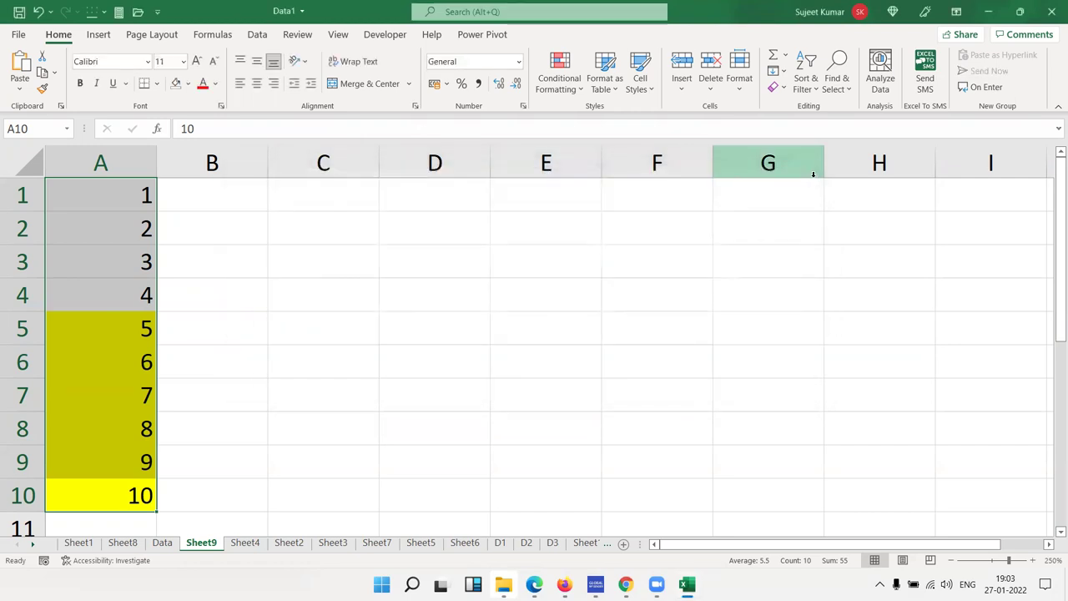
pyautogui.click(559, 77)
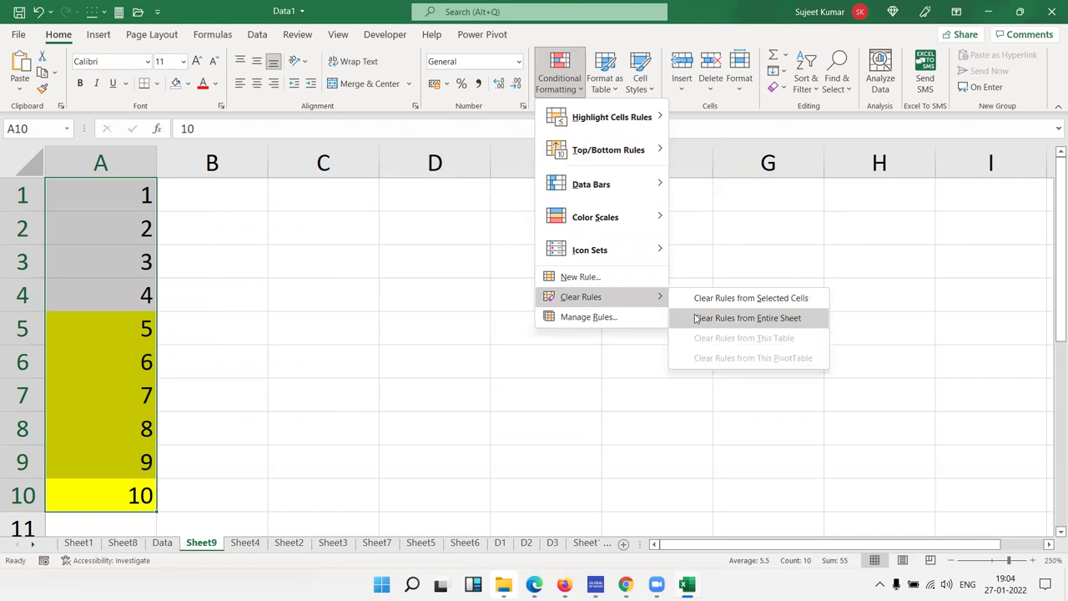
pyautogui.click(714, 300)
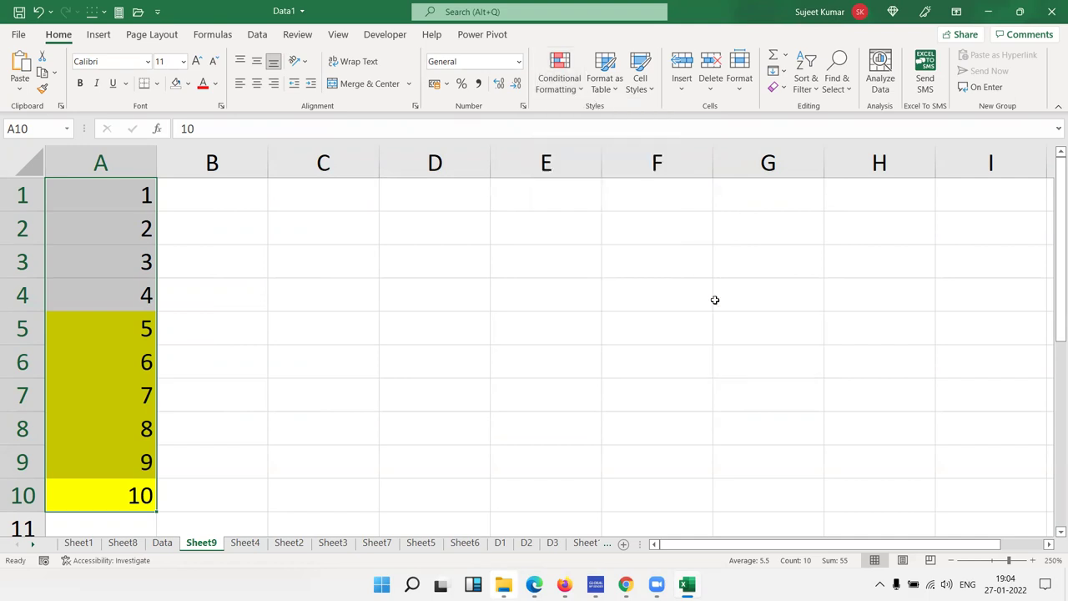
# Step: On the Data sheet, start a Specific Text highlight rule, cancel it, and select a Name cell
pyautogui.click(164, 542)
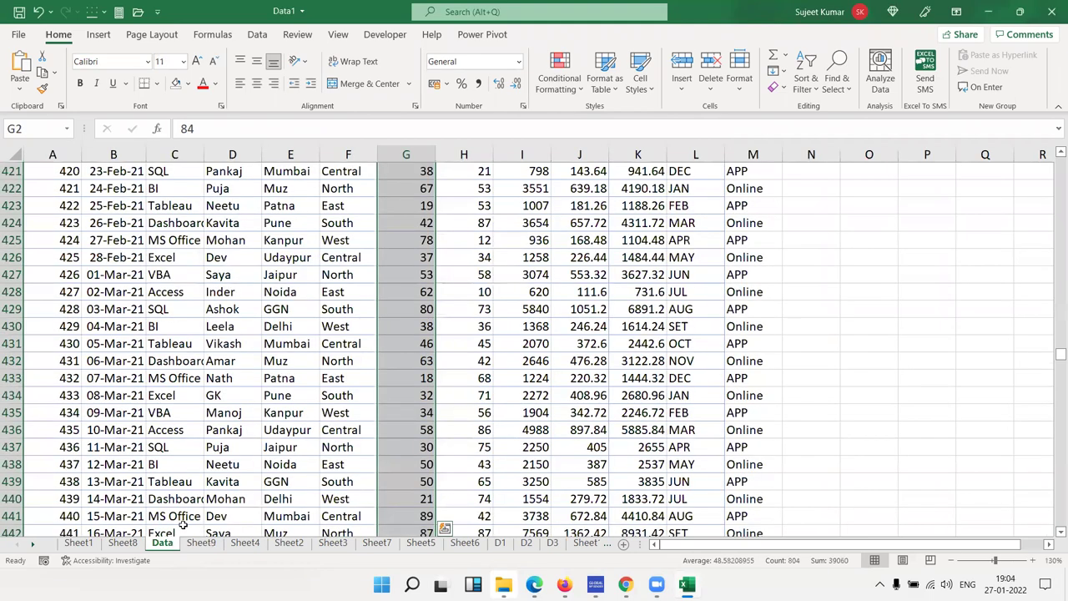
pyautogui.click(560, 74)
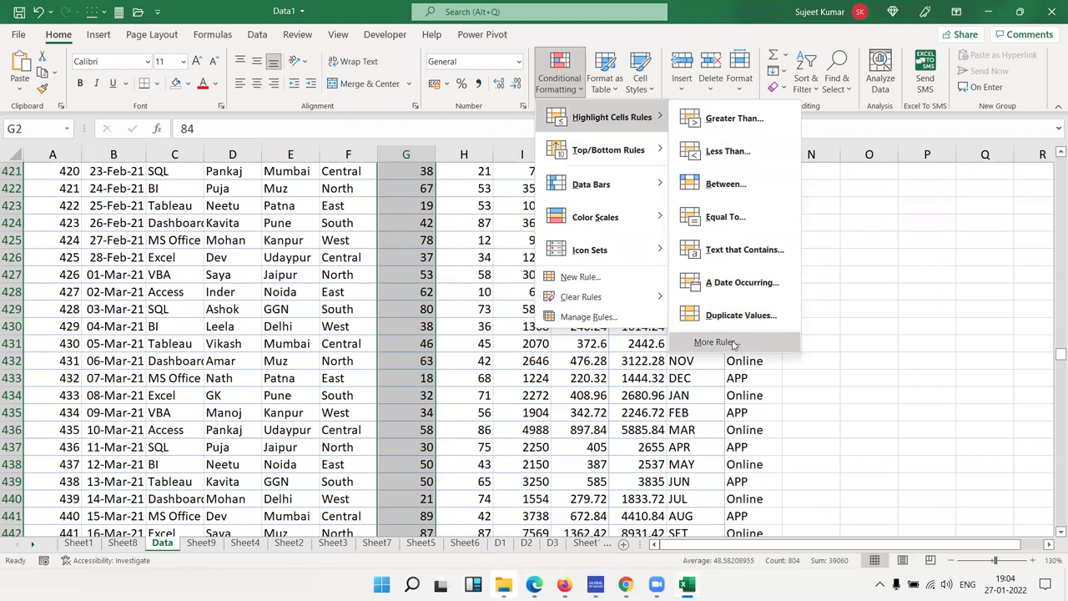
pyautogui.click(733, 344)
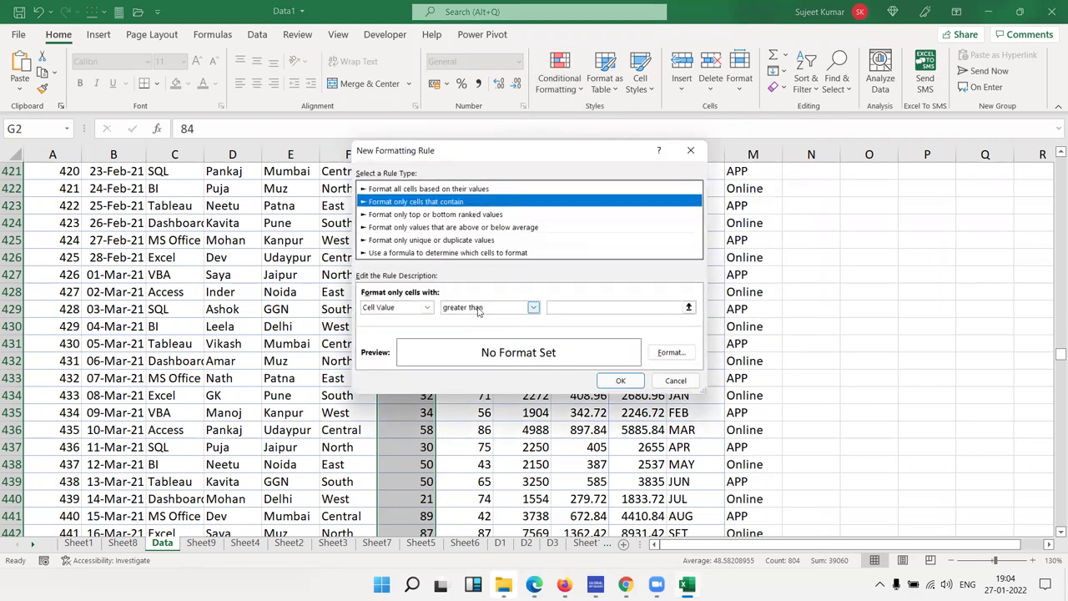
pyautogui.click(479, 308)
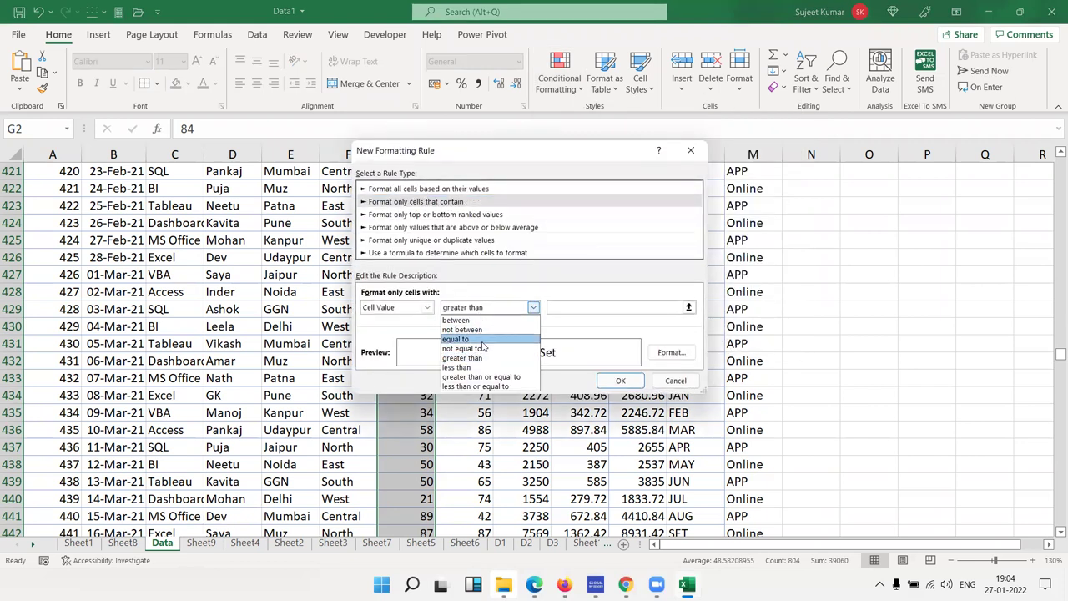
pyautogui.click(402, 309)
pyautogui.click(402, 309)
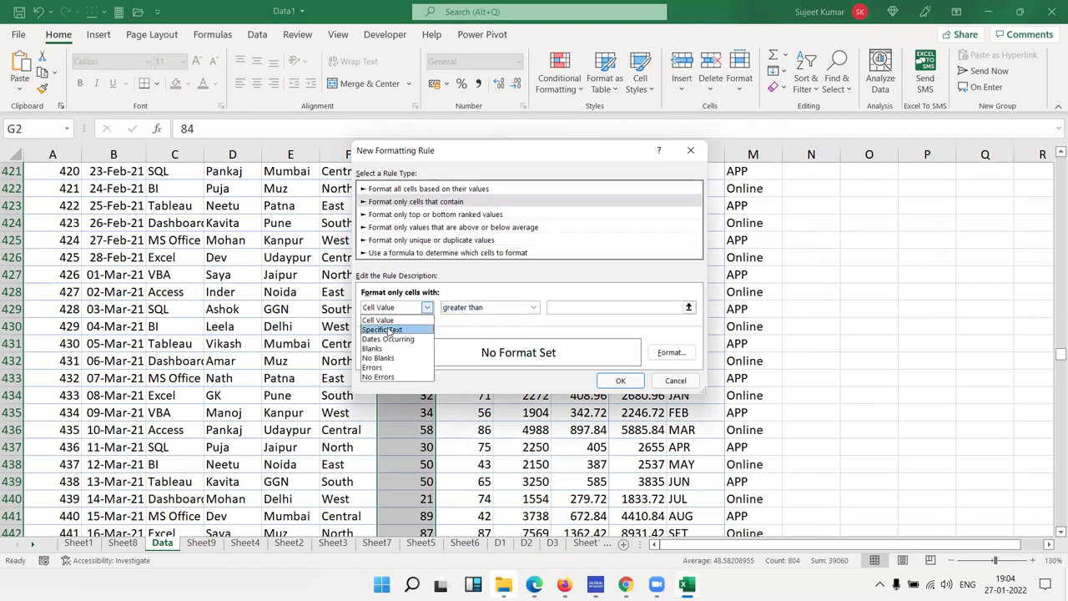
pyautogui.click(389, 330)
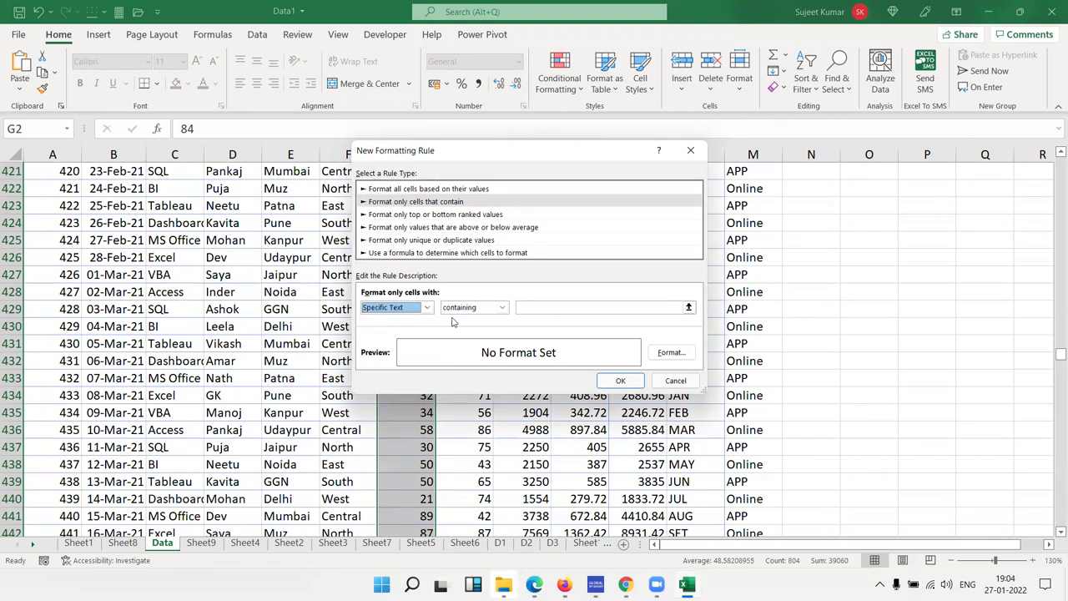
pyautogui.press('Escape')
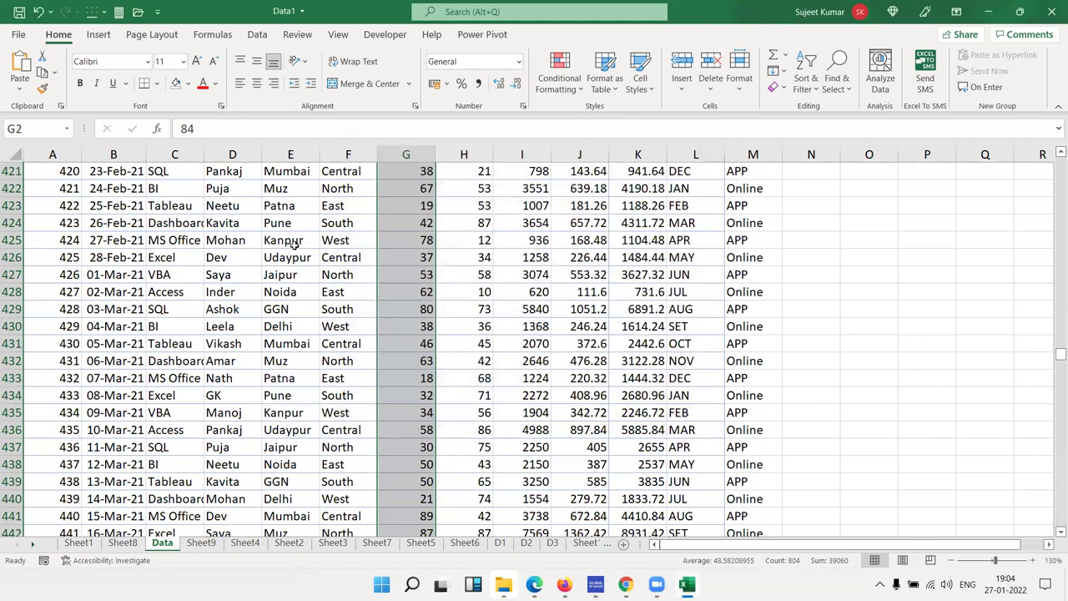
pyautogui.scroll(13, 293, 245)
pyautogui.click(222, 217)
# Step: Preview a Text That Contains 'pUJA' highlight on the whole Name column, then dismiss it
pyautogui.hotkey('ctrl', 'Up')
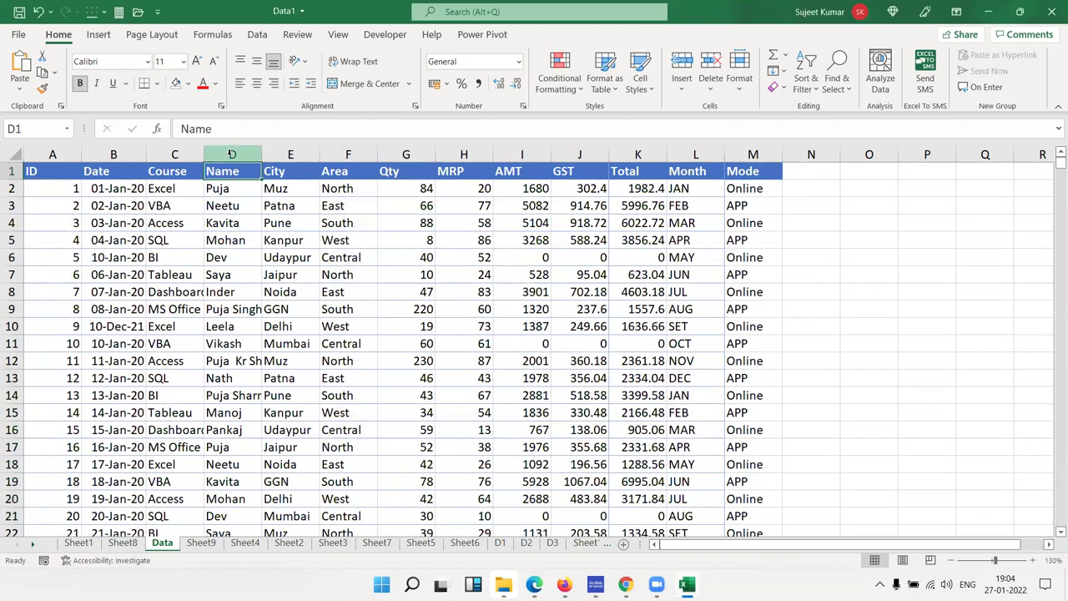
pyautogui.click(232, 154)
pyautogui.click(559, 75)
pyautogui.moveTo(605, 117)
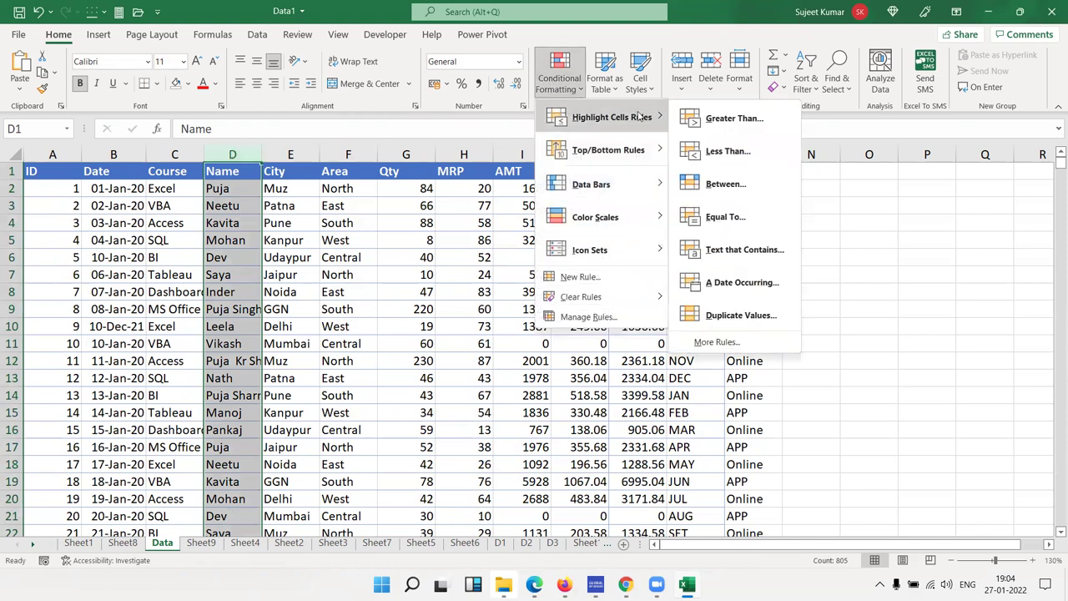
pyautogui.click(744, 251)
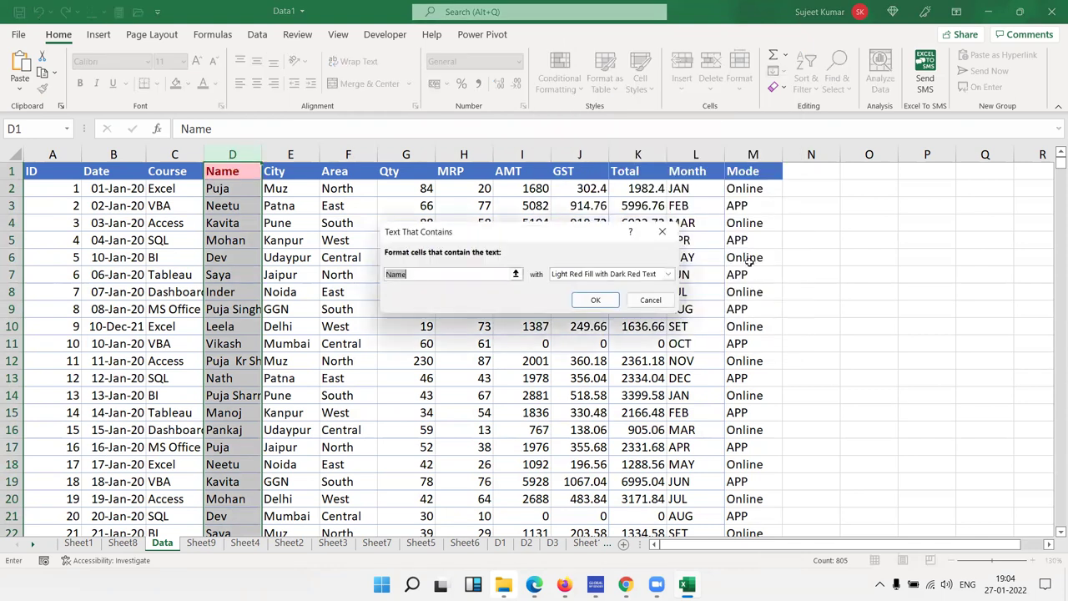
pyautogui.write('pUJA')
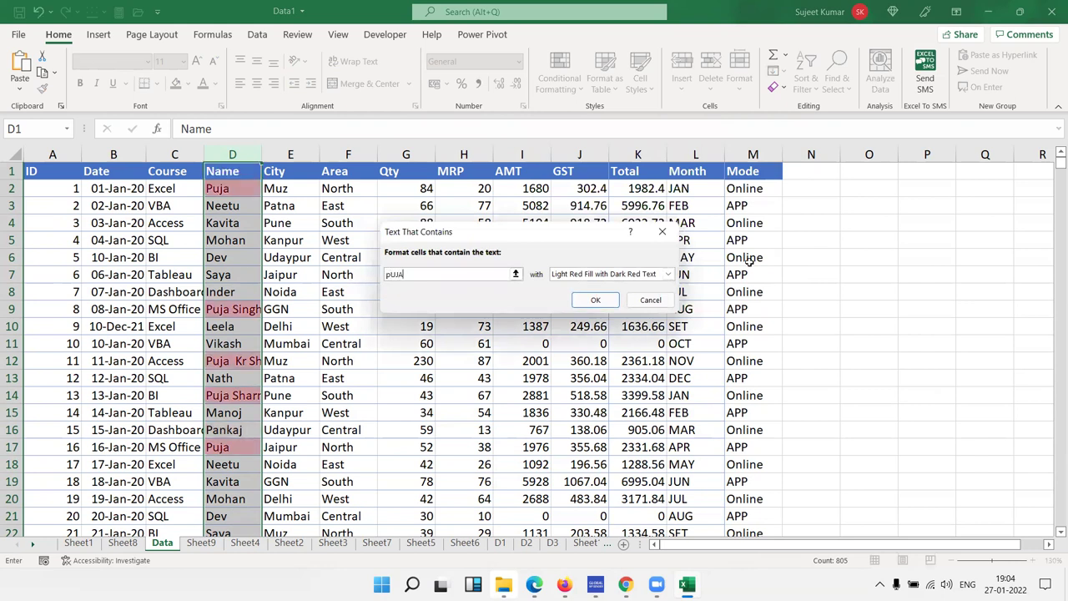
pyautogui.press('Return')
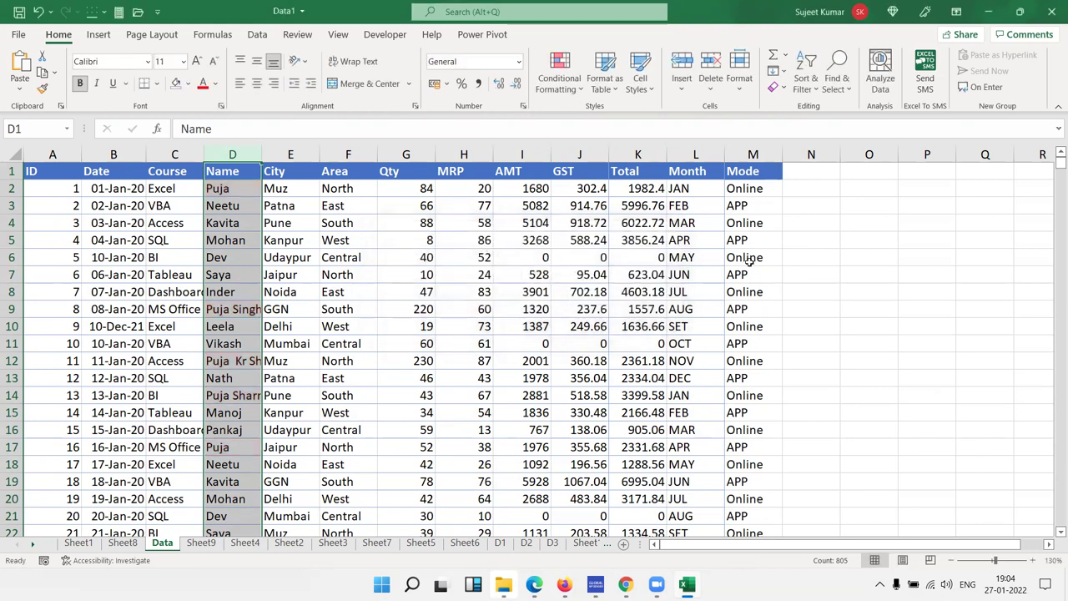
pyautogui.click(224, 397)
pyautogui.click(233, 430)
pyautogui.write('KUMAR ')
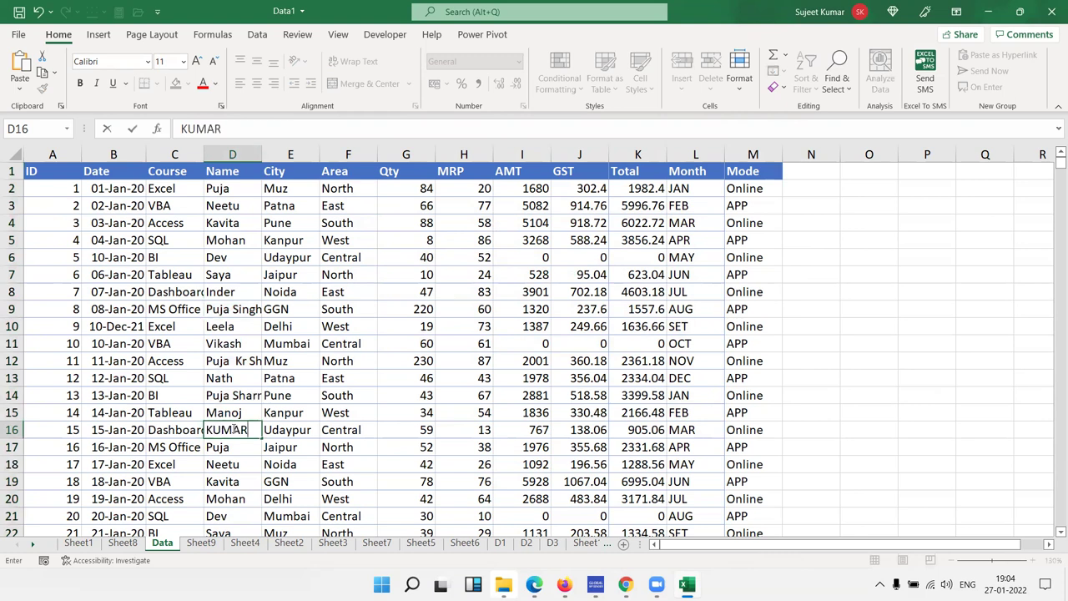
pyautogui.write('pUJA')
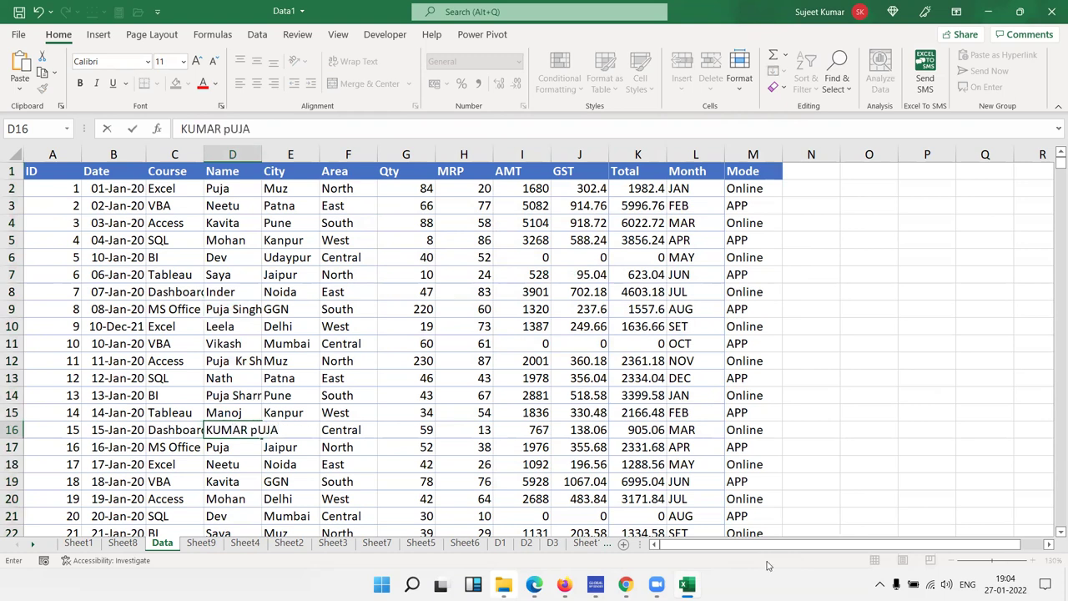
pyautogui.click(240, 443)
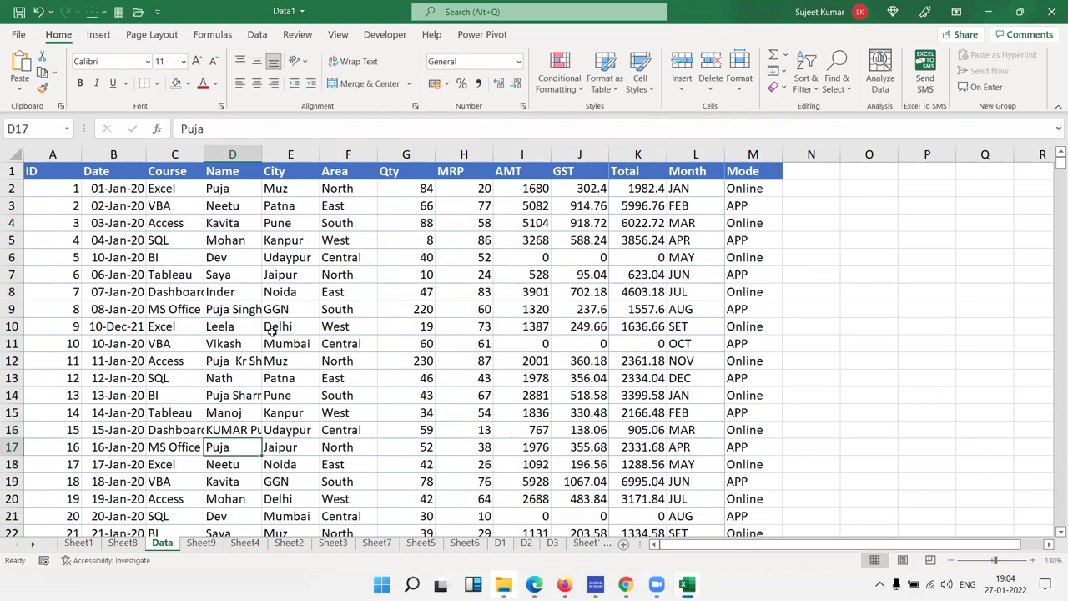
# Step: Autofit column D to the longest name and select the column for a new rule
pyautogui.doubleClick(263, 155)
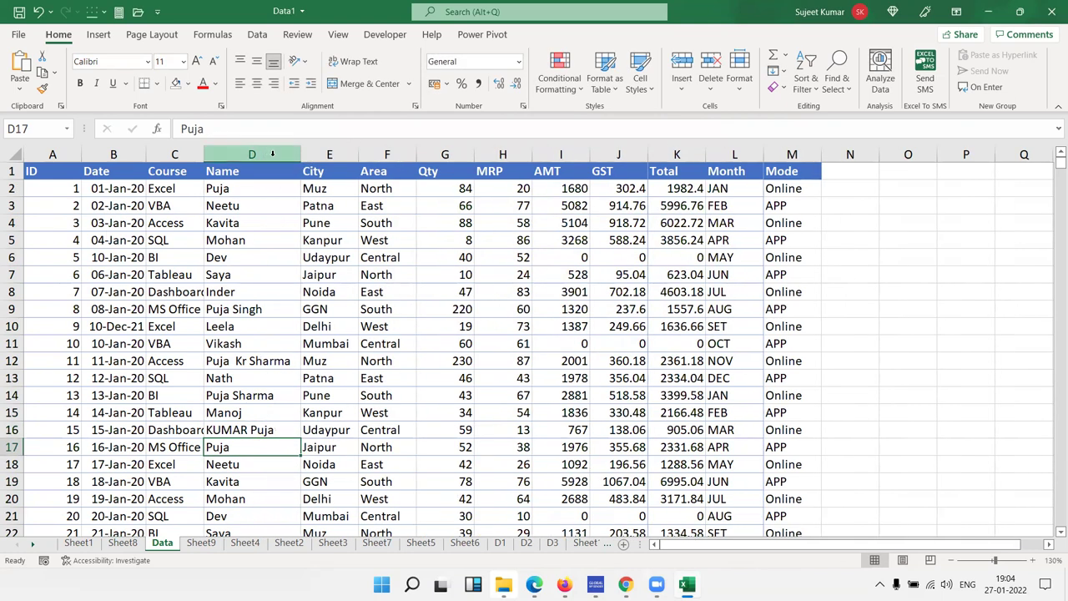
pyautogui.click(269, 155)
pyautogui.click(554, 90)
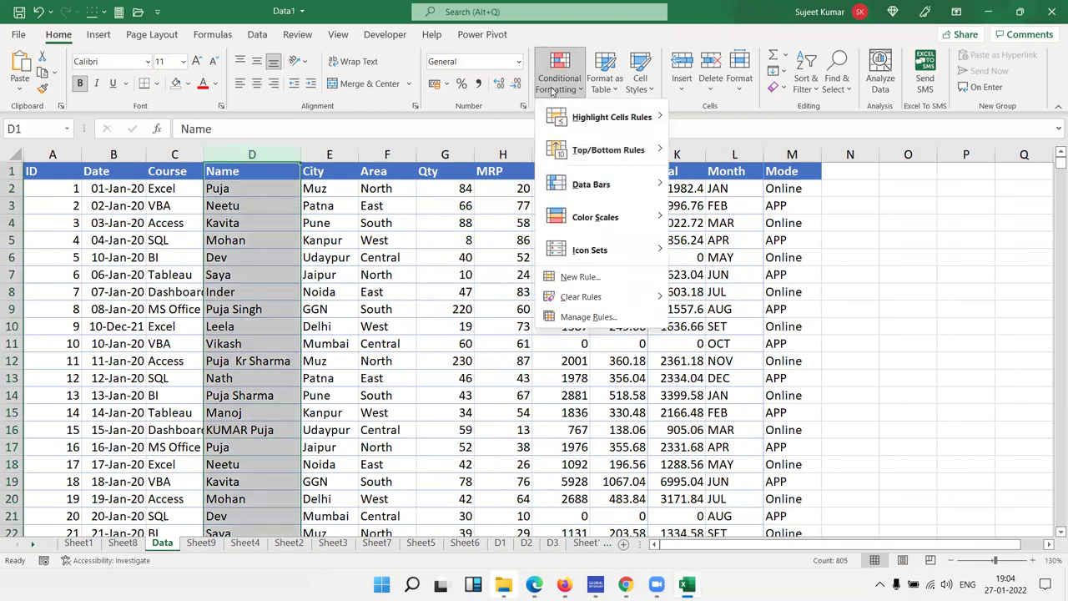
pyautogui.moveTo(606, 117)
pyautogui.click(718, 341)
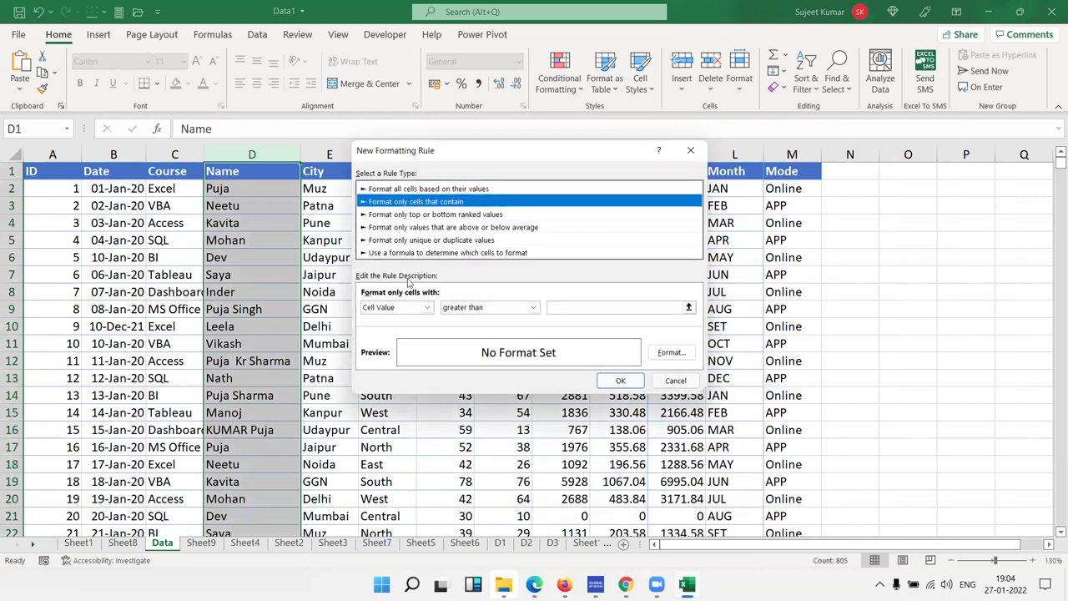
# Step: Create a Specific Text rule for cells beginning with 'Puja' with yellow fill on column D
pyautogui.click(413, 310)
pyautogui.click(409, 327)
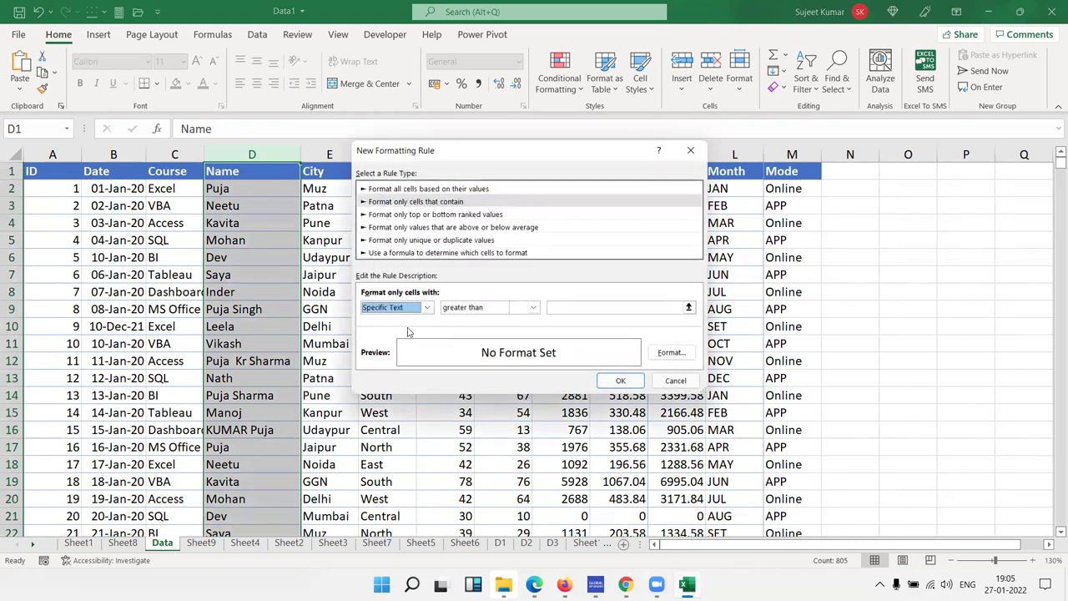
pyautogui.click(458, 311)
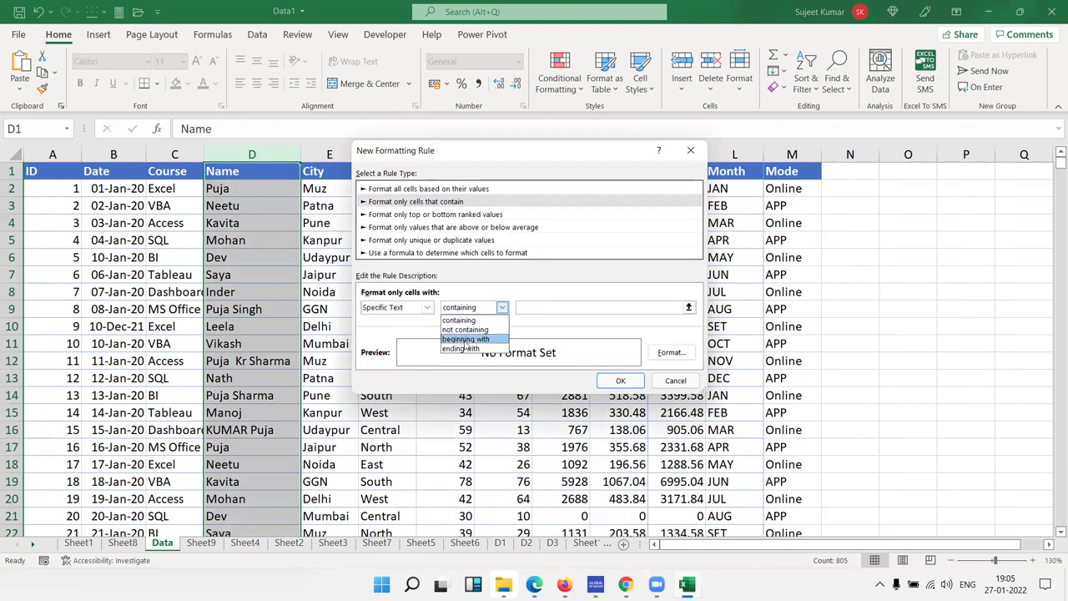
pyautogui.click(464, 339)
pyautogui.click(571, 307)
pyautogui.write('Puja')
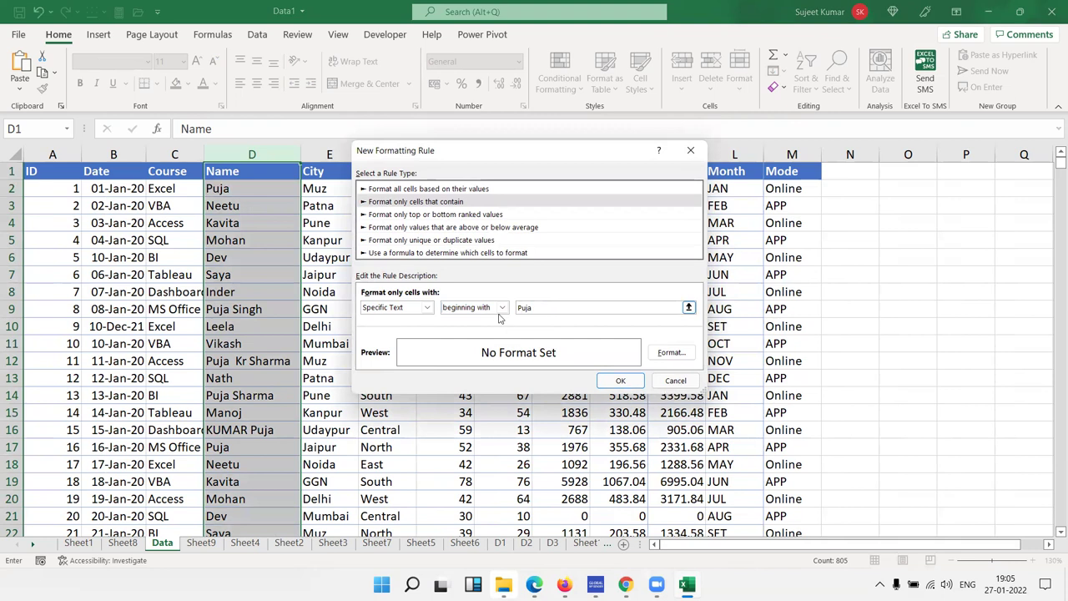
pyautogui.click(499, 308)
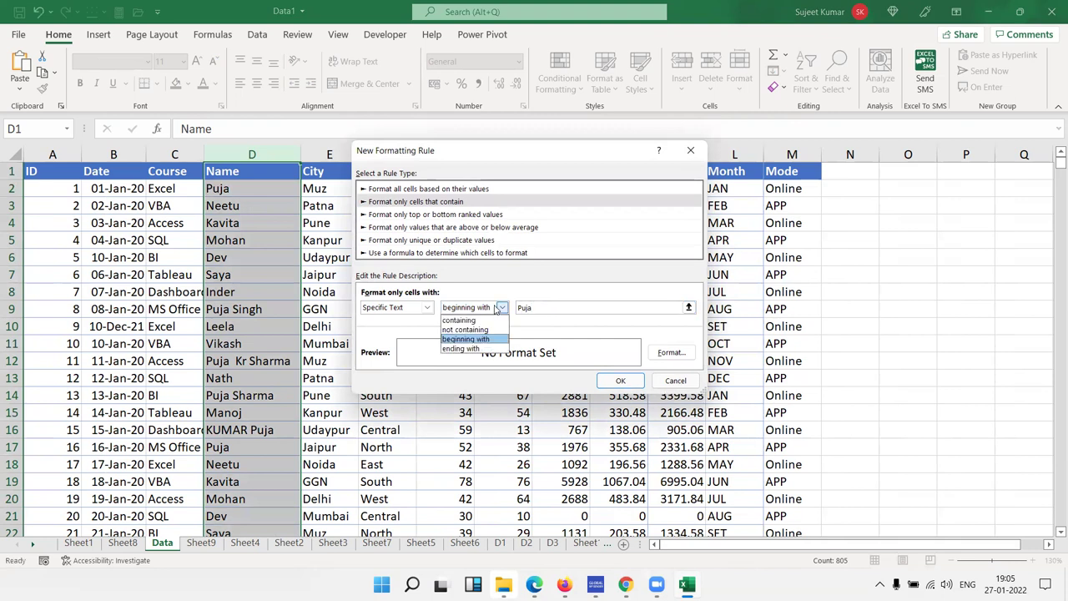
pyautogui.click(547, 275)
pyautogui.click(679, 361)
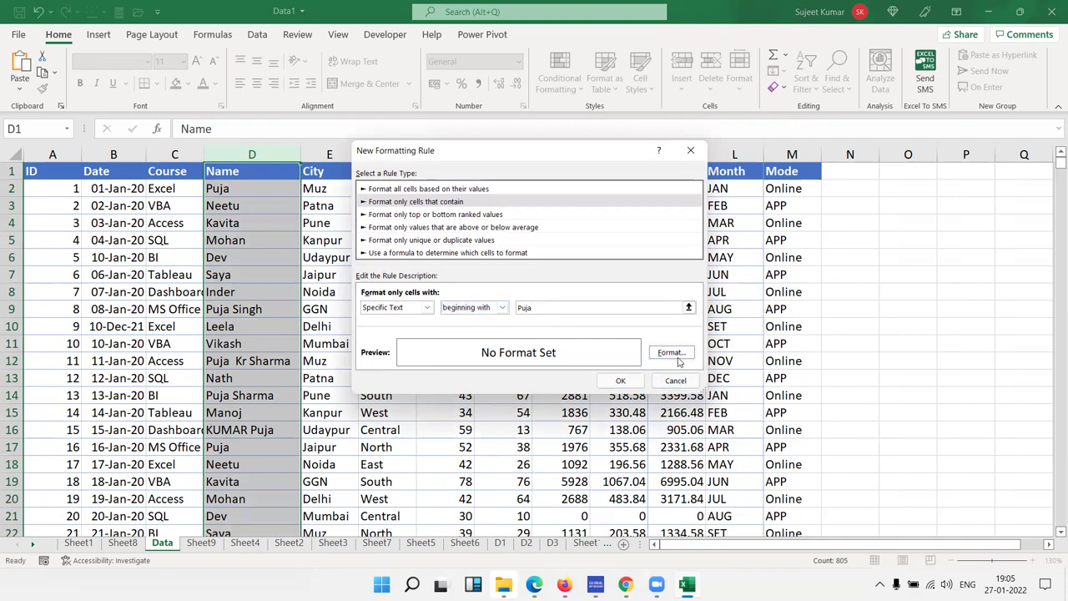
pyautogui.click(405, 222)
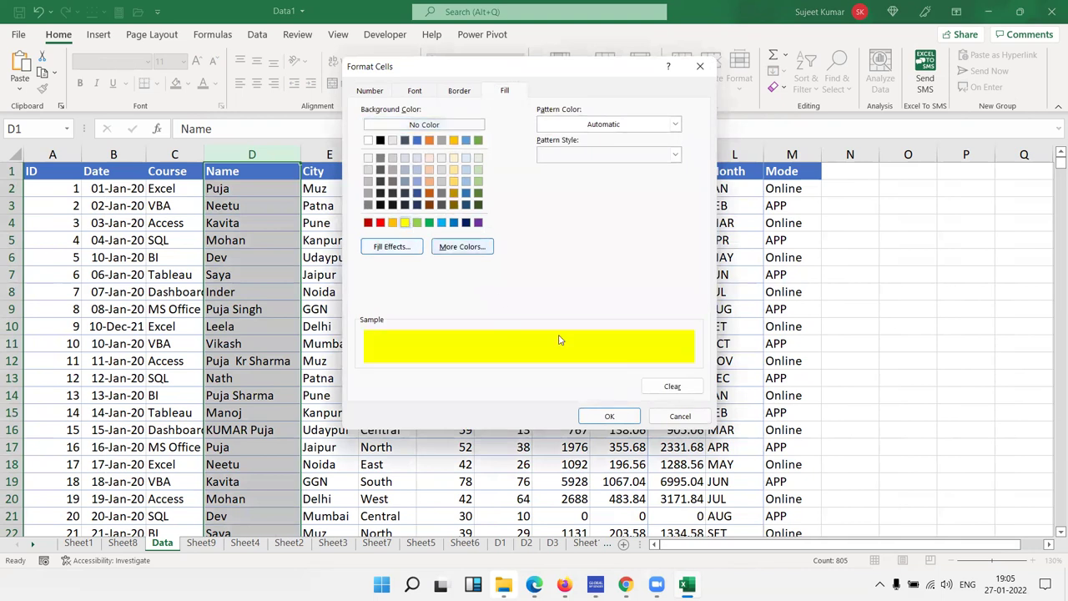
pyautogui.click(609, 415)
pyautogui.click(622, 386)
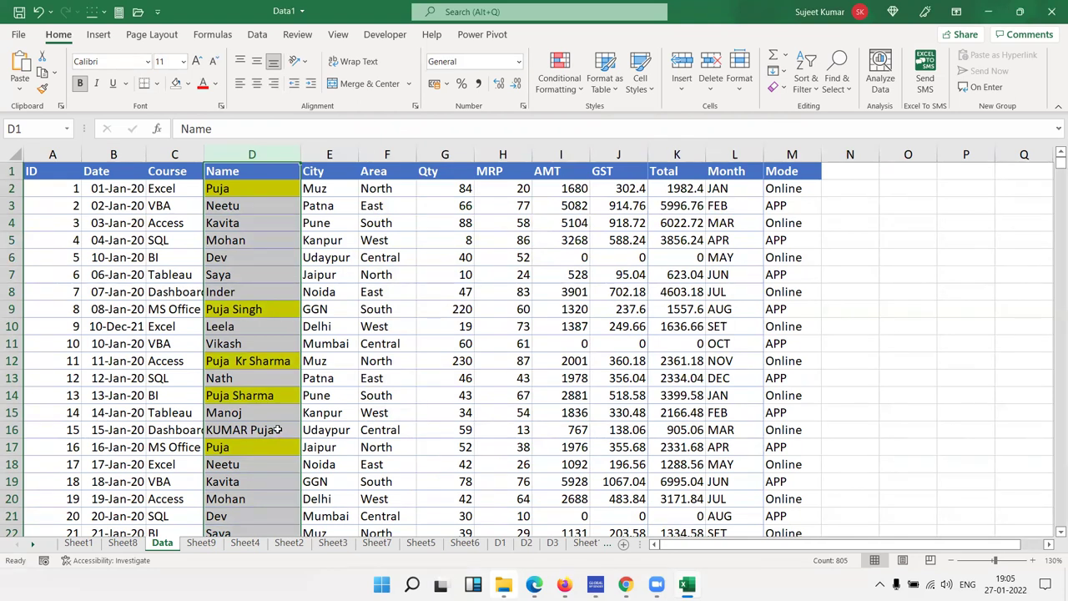
pyautogui.click(559, 75)
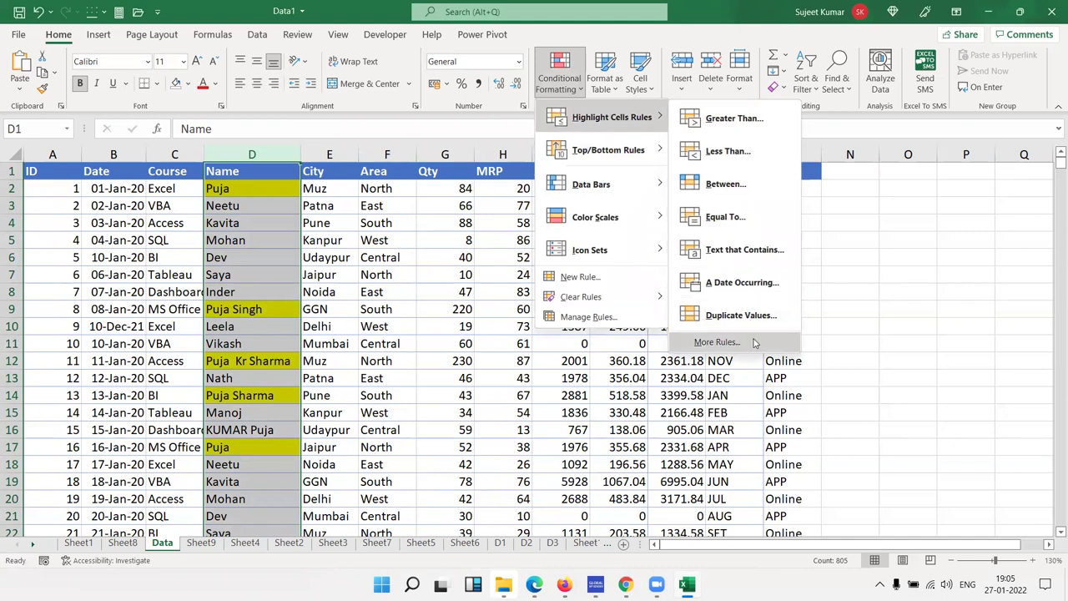
pyautogui.moveTo(605, 117)
pyautogui.click(709, 343)
pyautogui.click(421, 308)
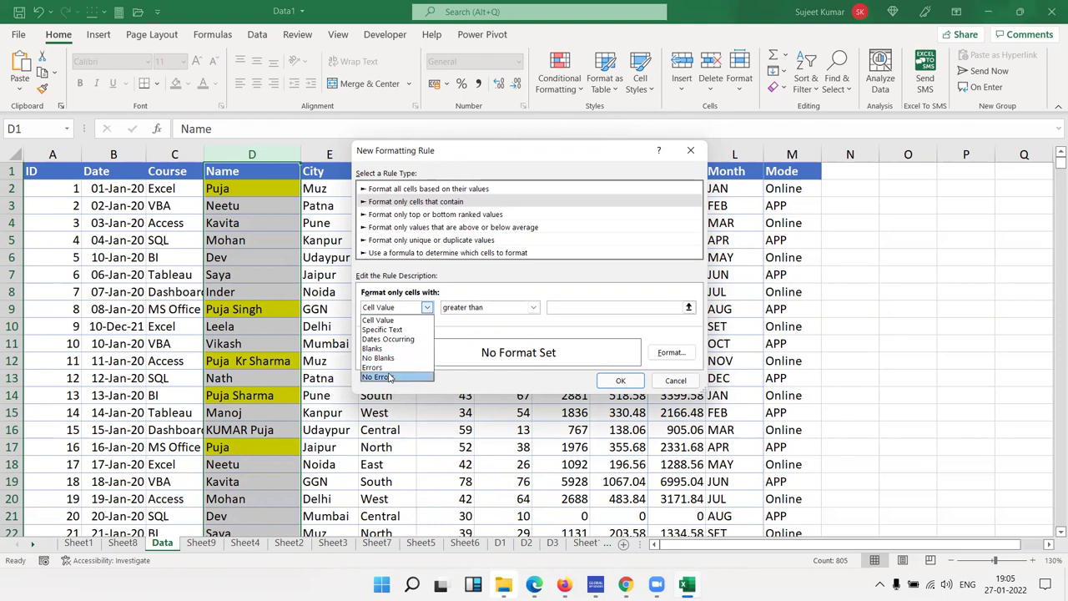
pyautogui.press('Escape')
pyautogui.press('Escape')
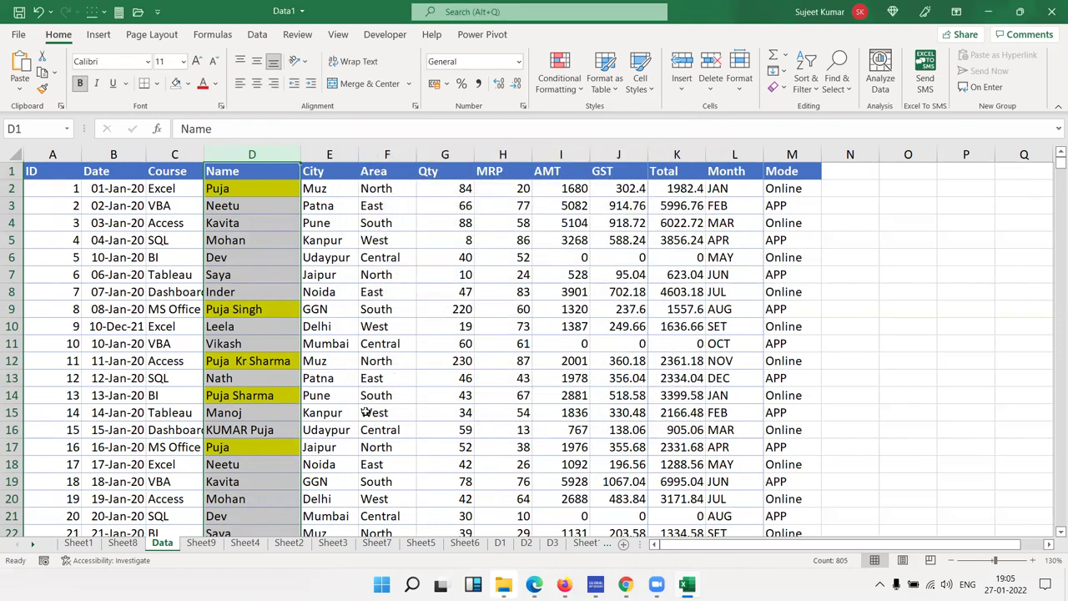
# Step: On Sheet9, delete the 1–10 list and enter =NA() in A1
pyautogui.click(201, 542)
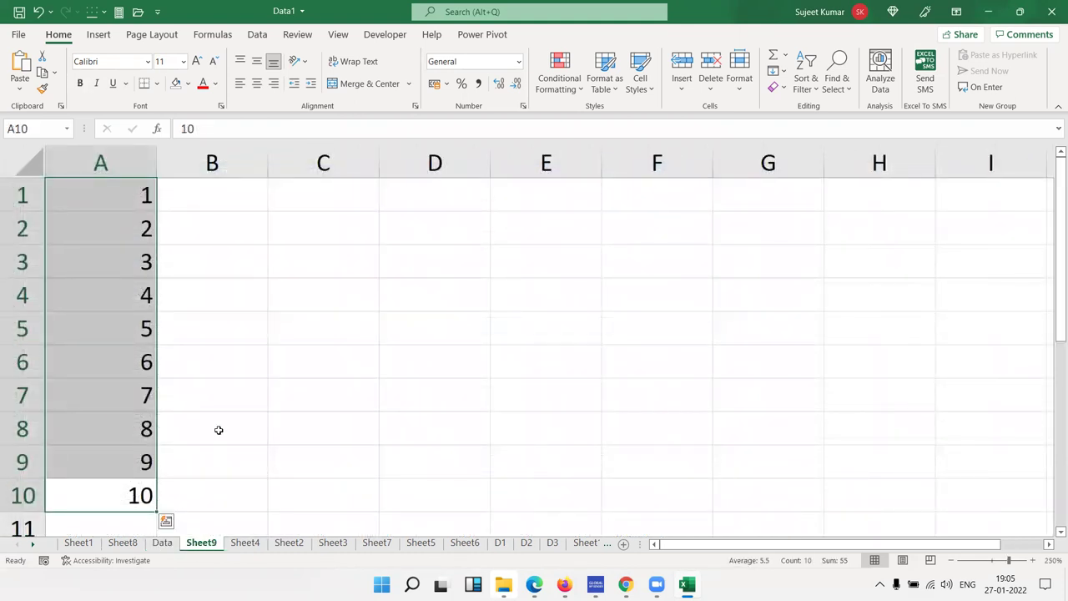
pyautogui.press('Delete')
pyautogui.press('Up')
pyautogui.press('Up')
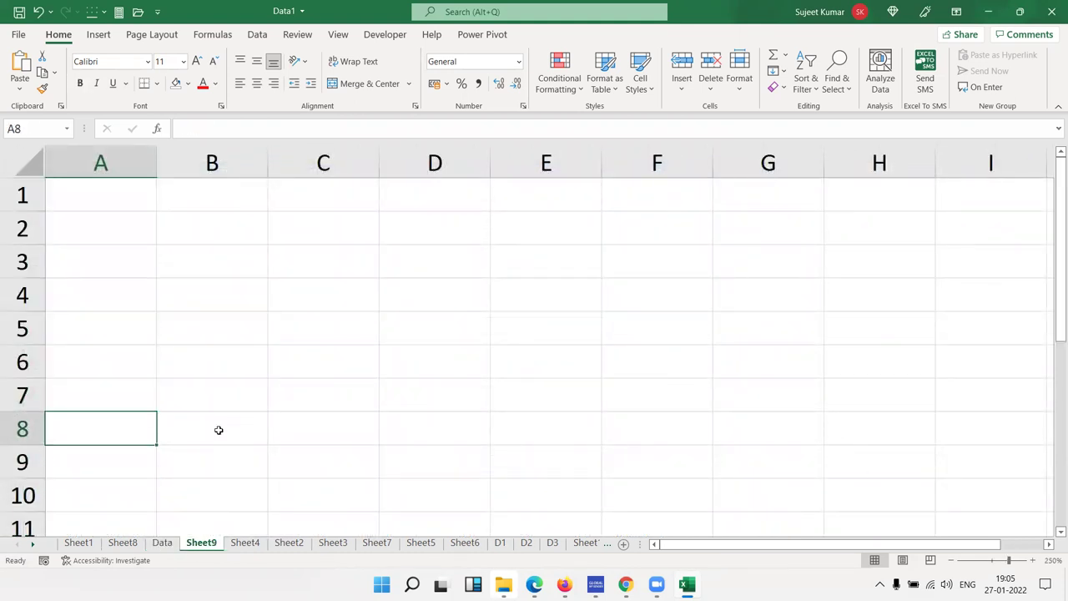
pyautogui.hotkey('ctrl', 'Home')
pyautogui.write('=na')
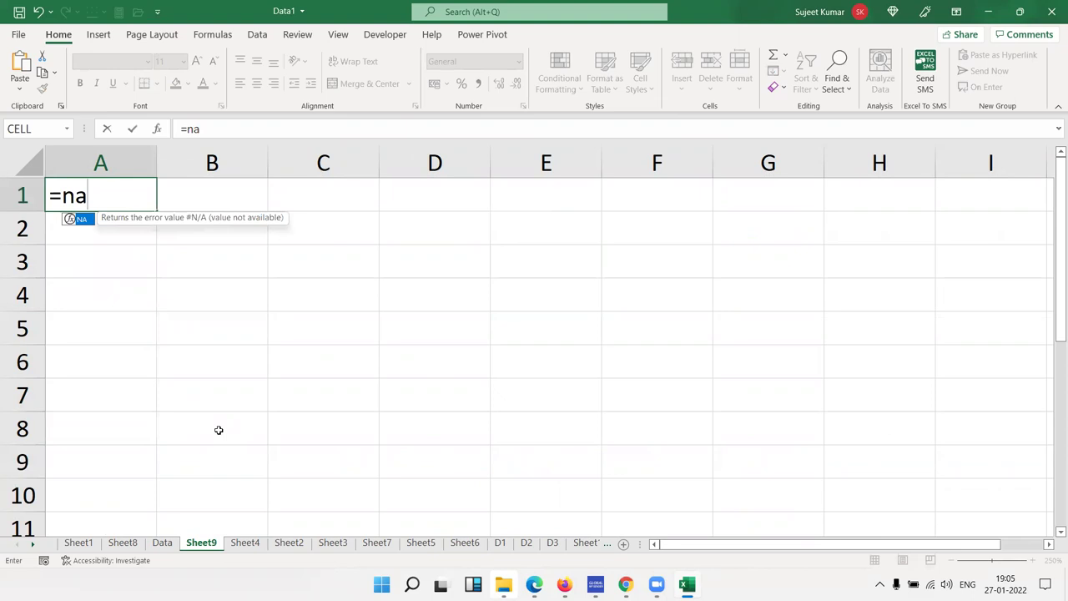
pyautogui.press('Tab')
pyautogui.press('Return')
# Step: Fill the range A1:G13 with the =NA() formula
pyautogui.press('Up')
pyautogui.hotkey('shift', 'Right')
pyautogui.hotkey('shift', 'Right')
pyautogui.hotkey('shift', 'Right')
pyautogui.hotkey('shift', 'Right')
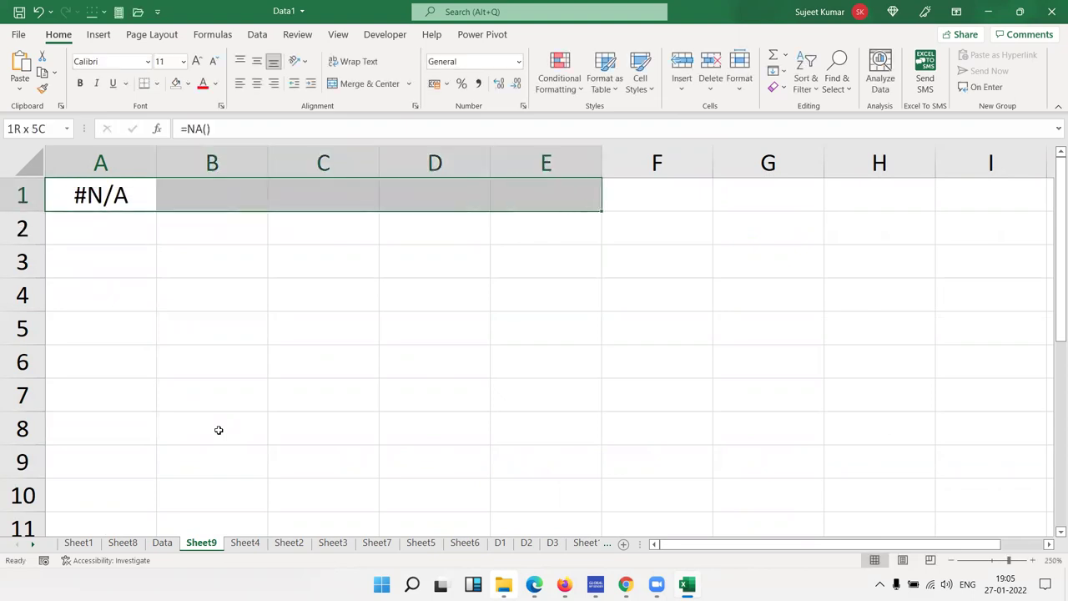
pyautogui.hotkey('shift', 'Right')
pyautogui.hotkey('shift', 'Right')
pyautogui.hotkey('shift', 'Down')
pyautogui.hotkey('shift', 'Down')
pyautogui.hotkey('shift', 'Down')
pyautogui.hotkey('shift', 'Down')
pyautogui.hotkey('shift', 'Down')
pyautogui.hotkey('shift', 'Down')
pyautogui.hotkey('shift', 'Down')
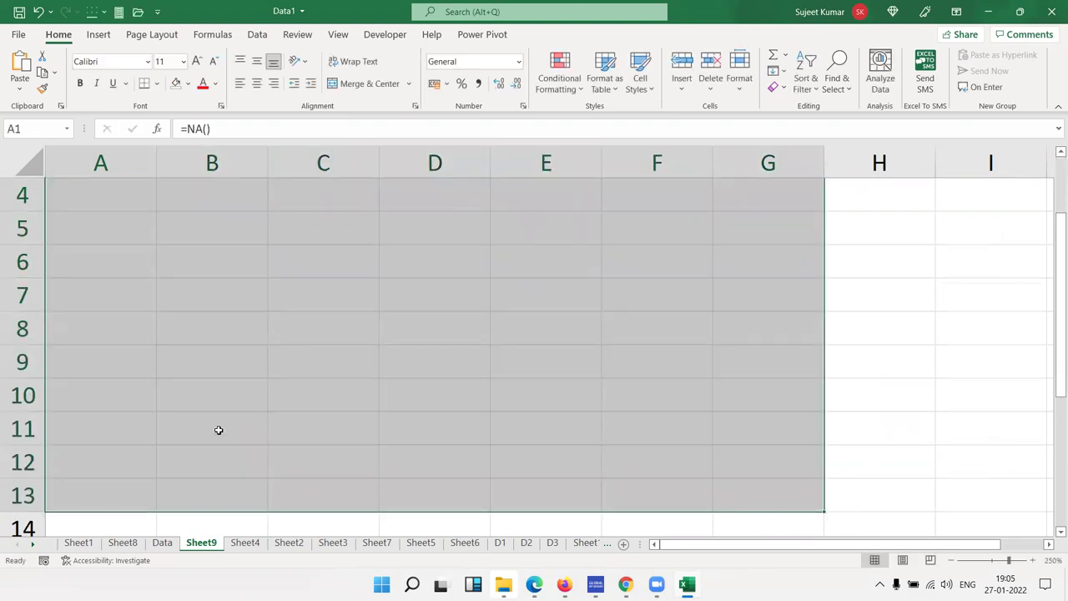
pyautogui.hotkey('ctrl', 'd')
pyautogui.hotkey('ctrl', 'r')
# Step: Type numbers into the grid: 60 in B3, 85 in E5, 75 in G8, 65 in B8, 85 in A5
pyautogui.hotkey('ctrl', 'Home')
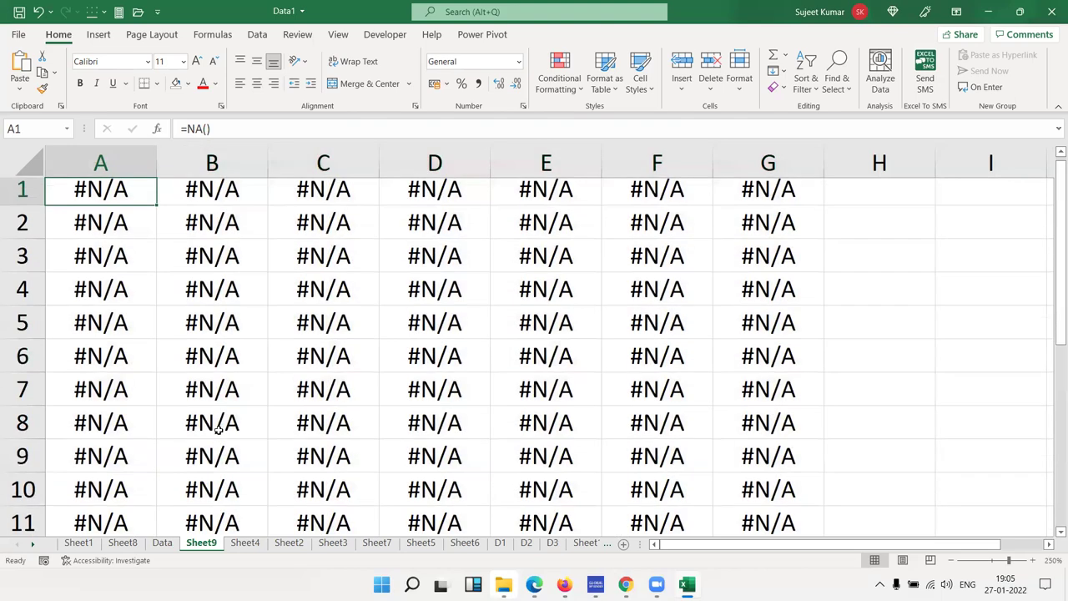
pyautogui.press('Down')
pyautogui.press('Down')
pyautogui.press('Right')
pyautogui.write('60')
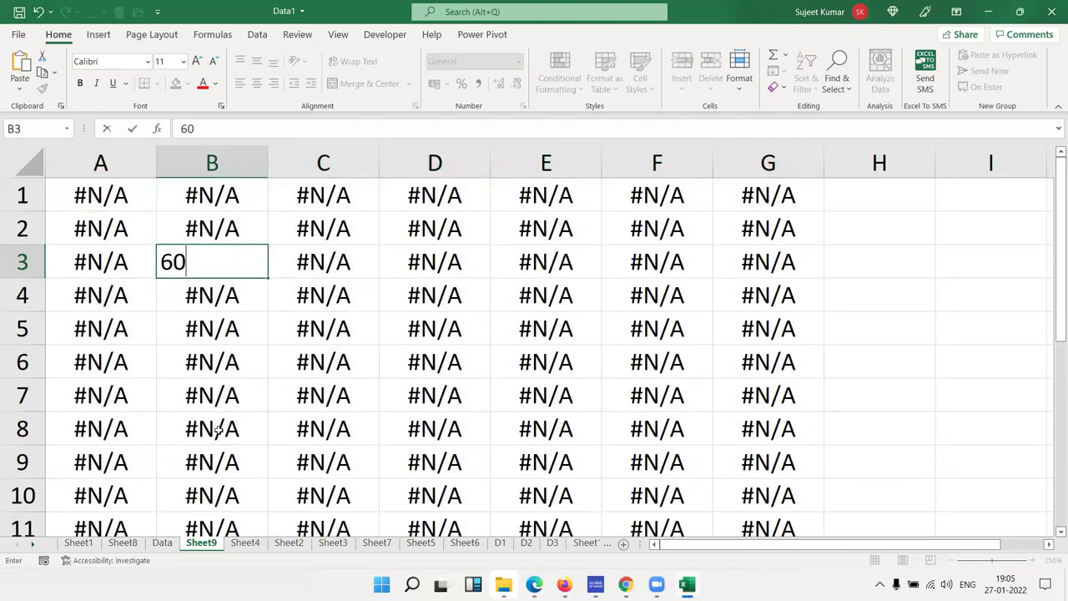
pyautogui.press('Right')
pyautogui.press('Right')
pyautogui.press('Right')
pyautogui.press('Down')
pyautogui.press('Down')
pyautogui.write('85')
pyautogui.press('Right')
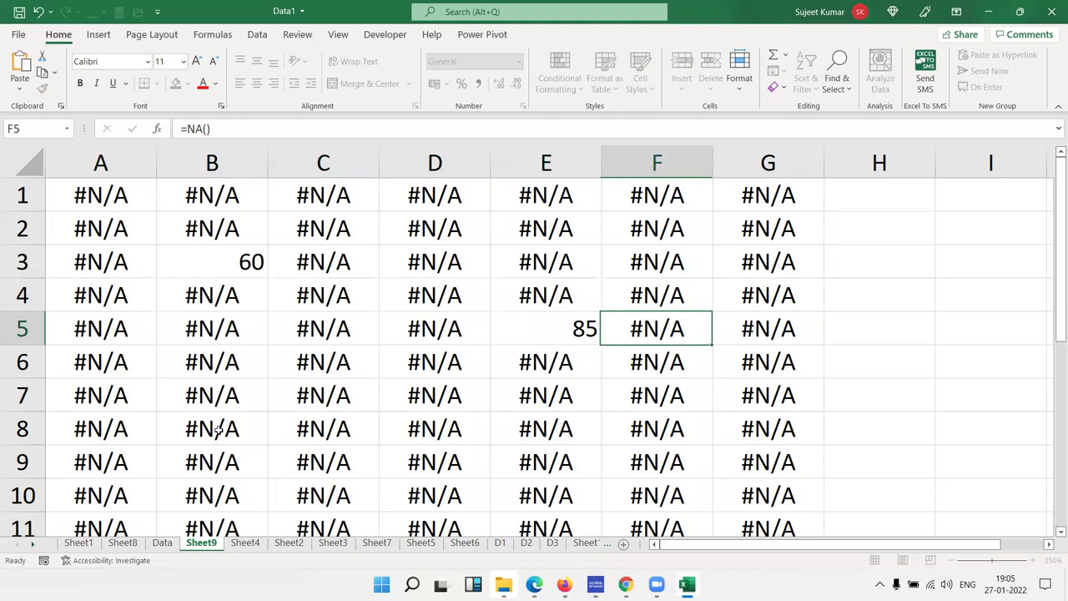
pyautogui.press('Right')
pyautogui.press('Down')
pyautogui.press('Down')
pyautogui.press('Down')
pyautogui.write('75')
pyautogui.press('Left')
pyautogui.press('Left')
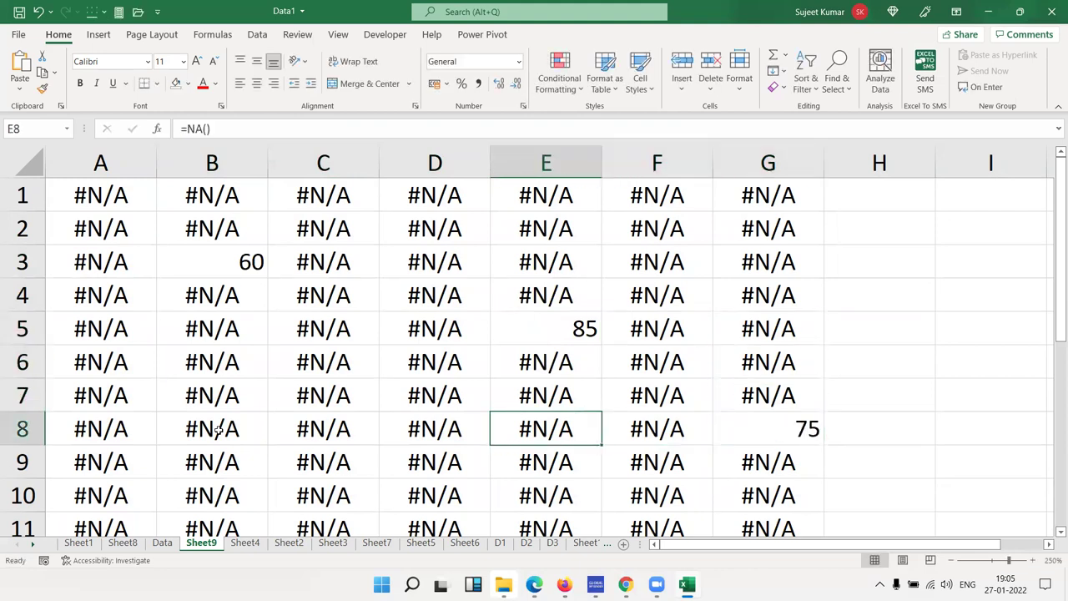
pyautogui.press('Left')
pyautogui.press('Left')
pyautogui.press('Left')
pyautogui.write('65')
pyautogui.press('Up')
pyautogui.press('Up')
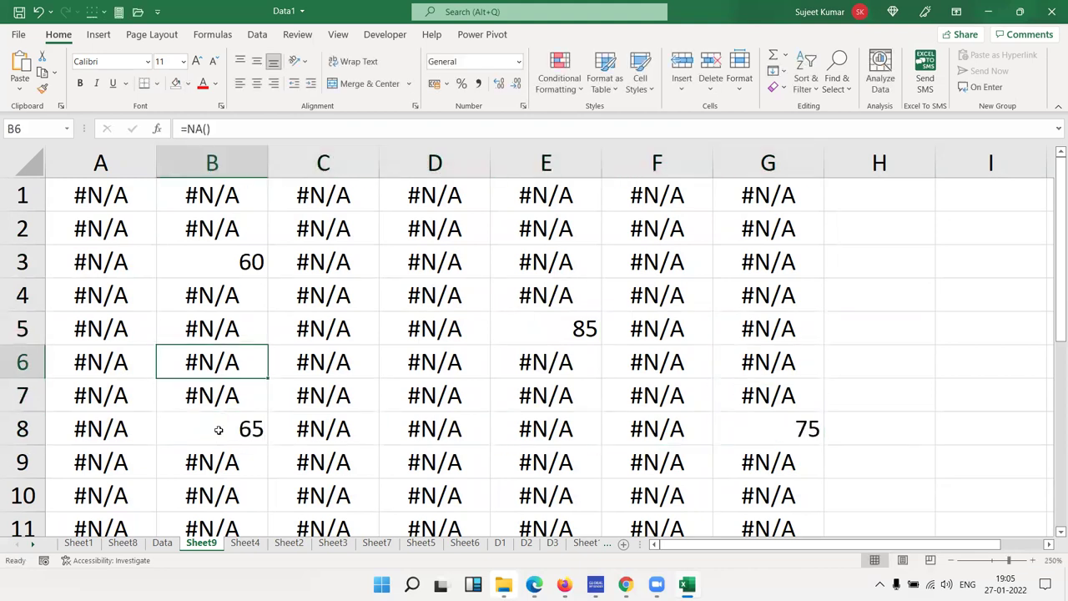
pyautogui.press('Up')
pyautogui.press('Left')
pyautogui.write('85')
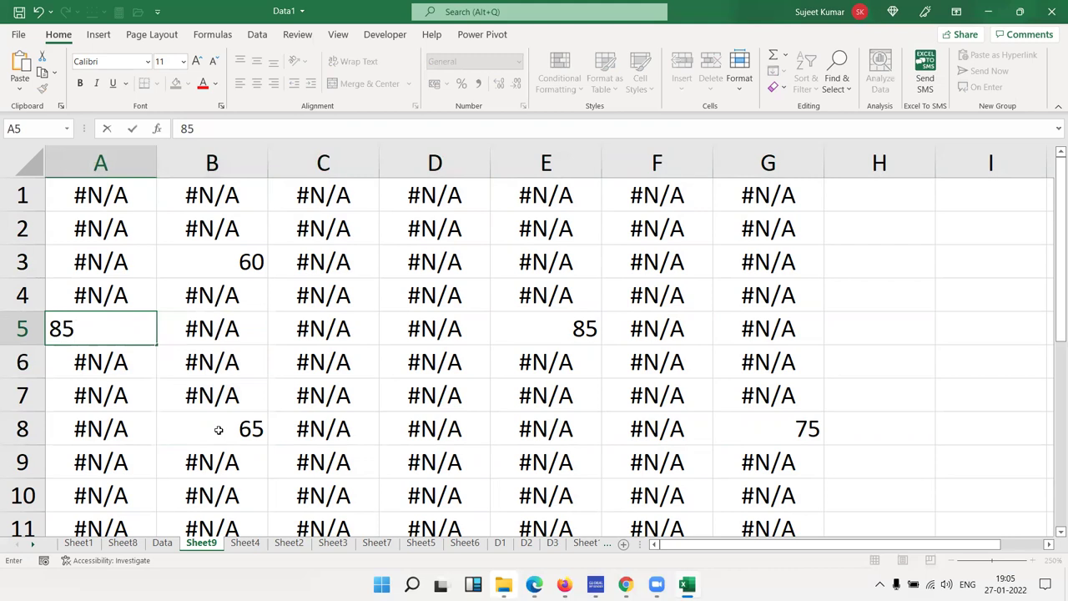
pyautogui.press('Return')
pyautogui.scroll(-3, 386, 429)
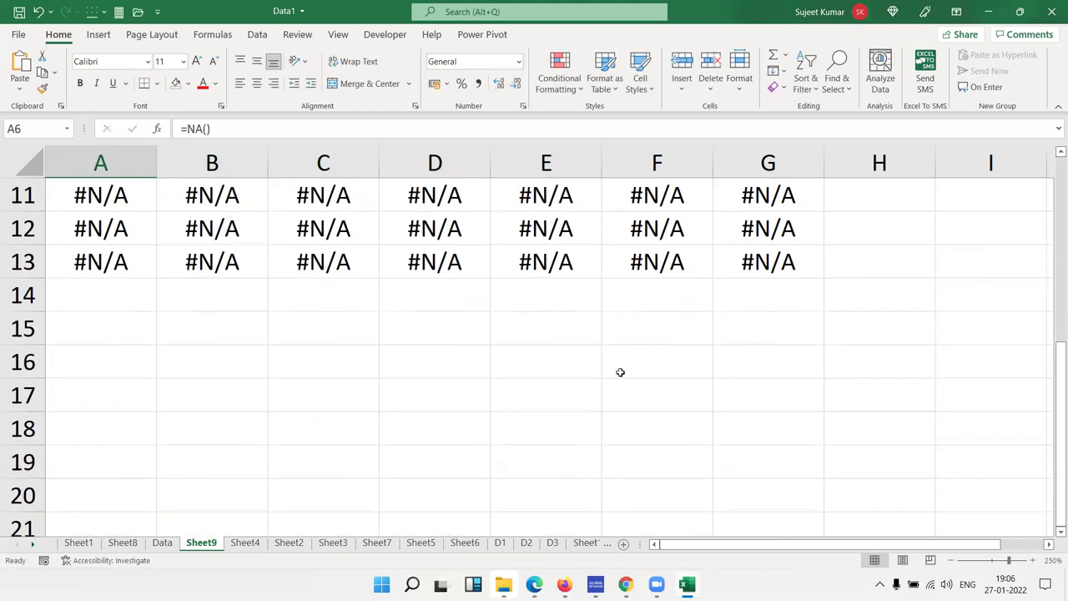
# Step: Select A1:G13 and add a 'Format only cells with Errors' rule using white font
pyautogui.moveTo(762, 270); pyautogui.dragTo(3, 83)
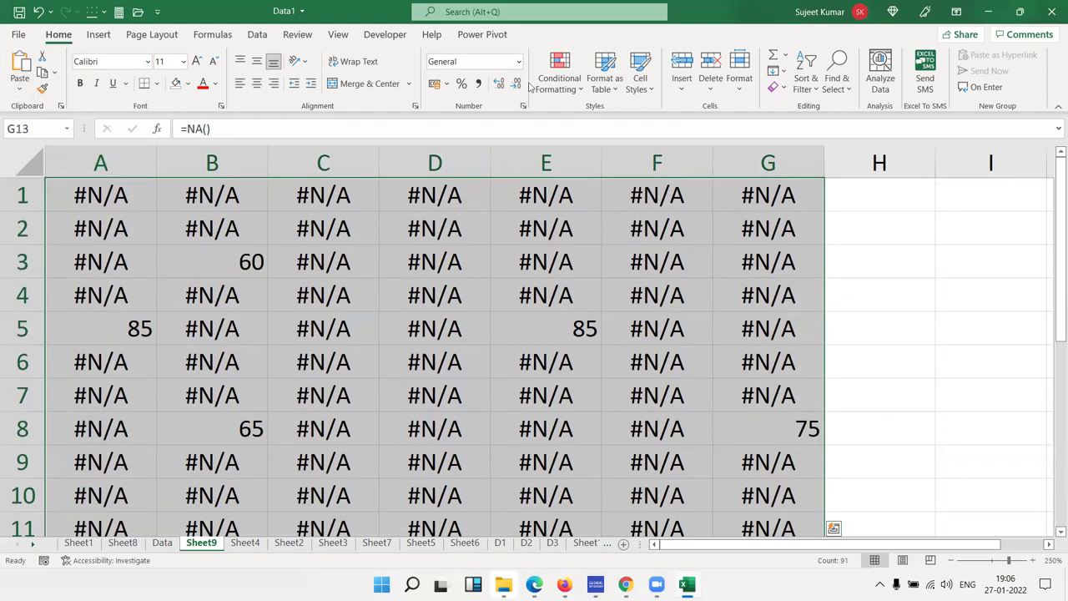
pyautogui.click(556, 83)
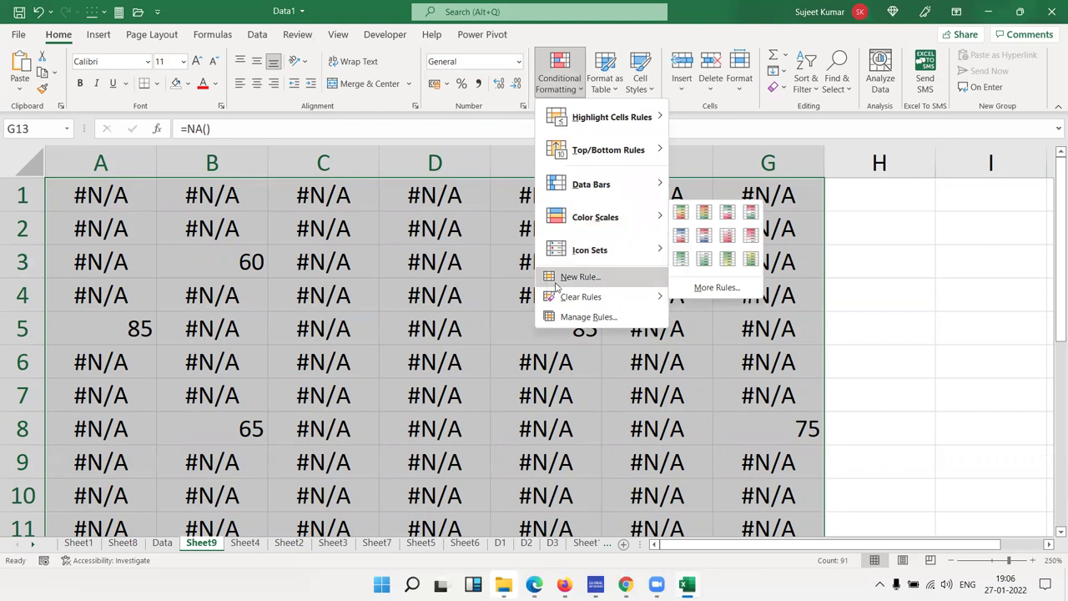
pyautogui.moveTo(603, 117)
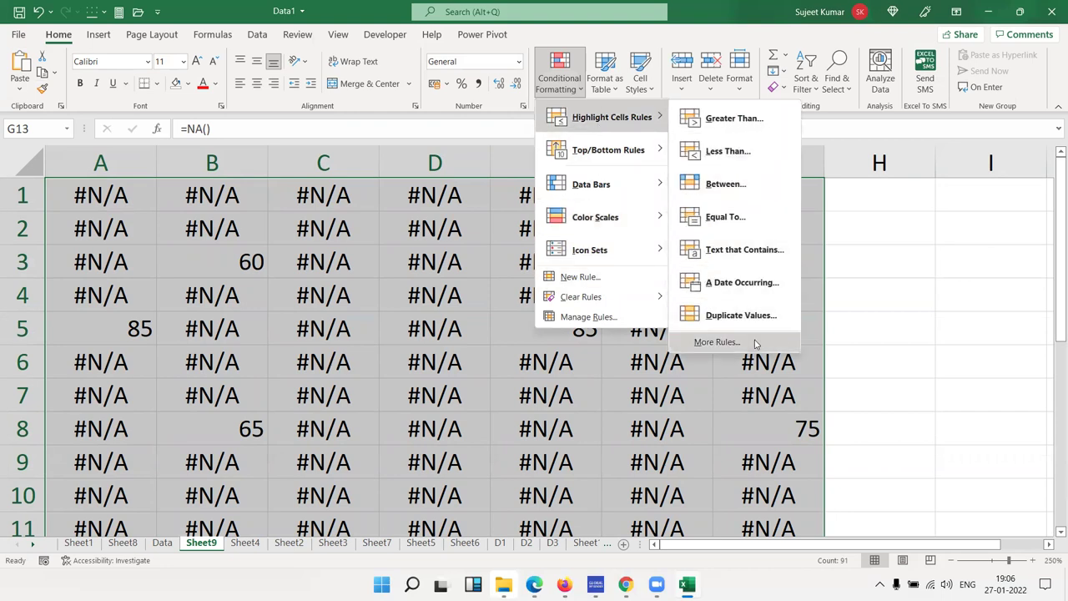
pyautogui.click(755, 342)
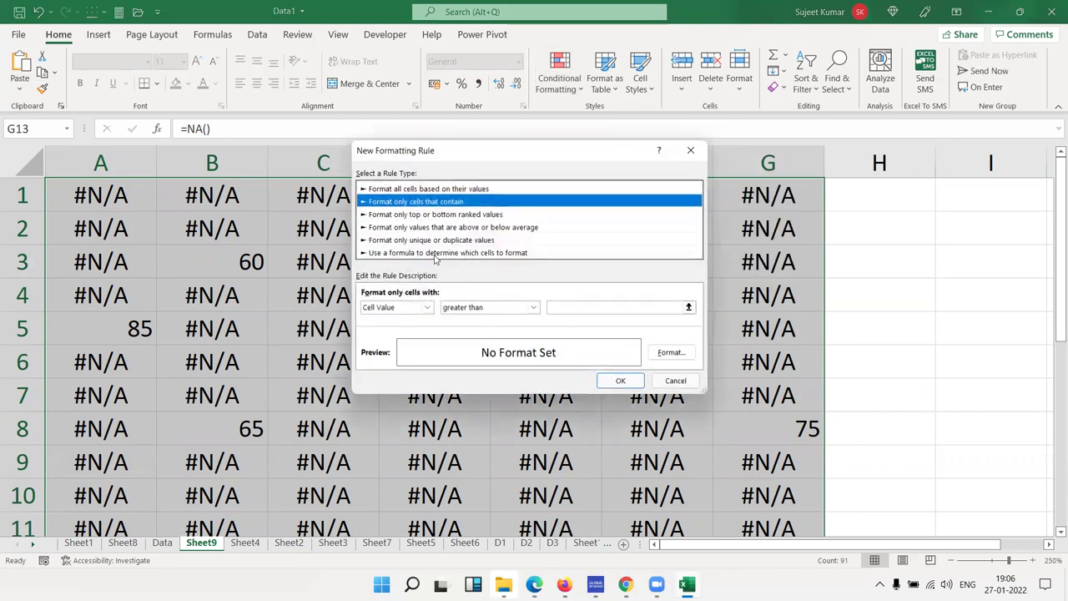
pyautogui.click(394, 305)
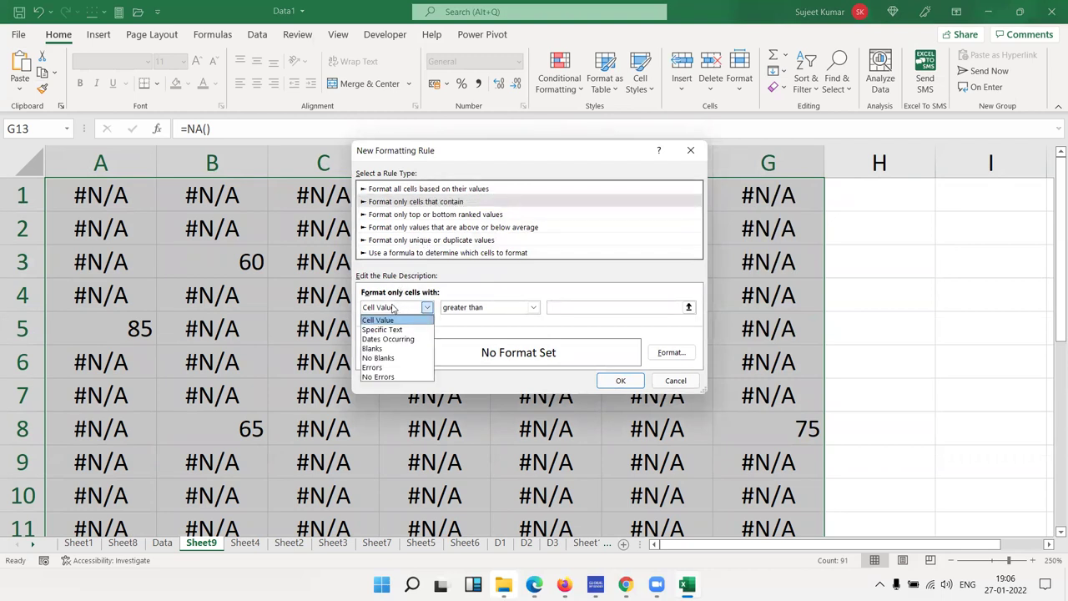
pyautogui.click(382, 369)
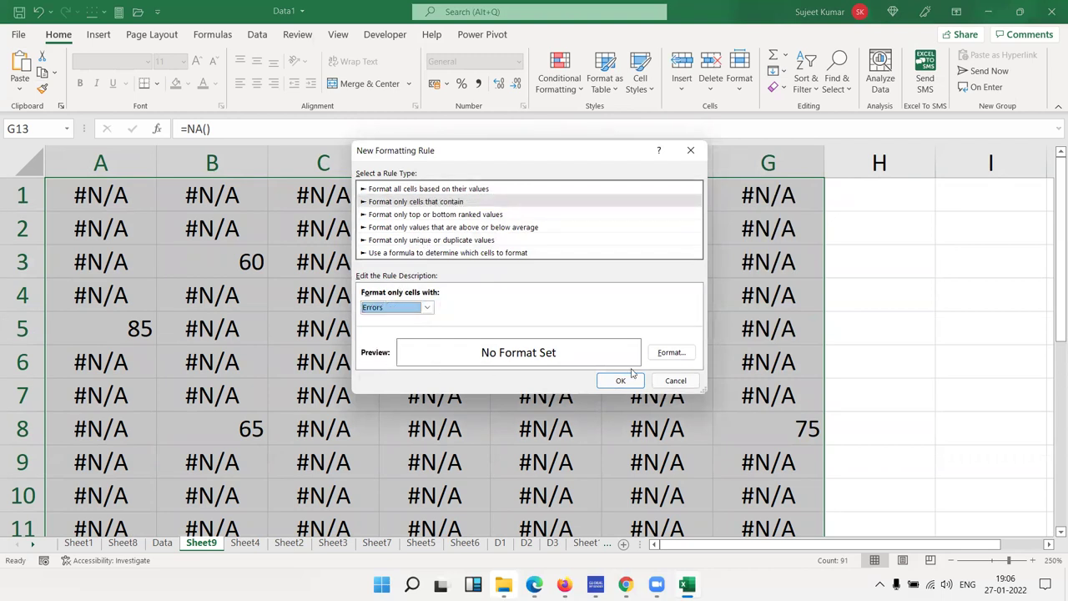
pyautogui.click(685, 357)
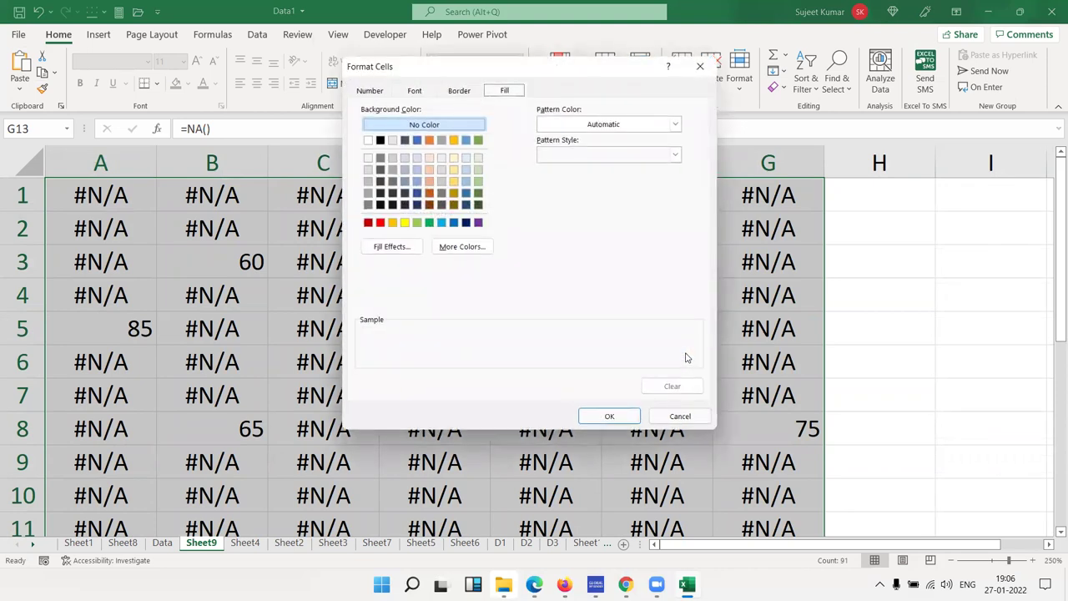
pyautogui.click(415, 91)
pyautogui.click(599, 211)
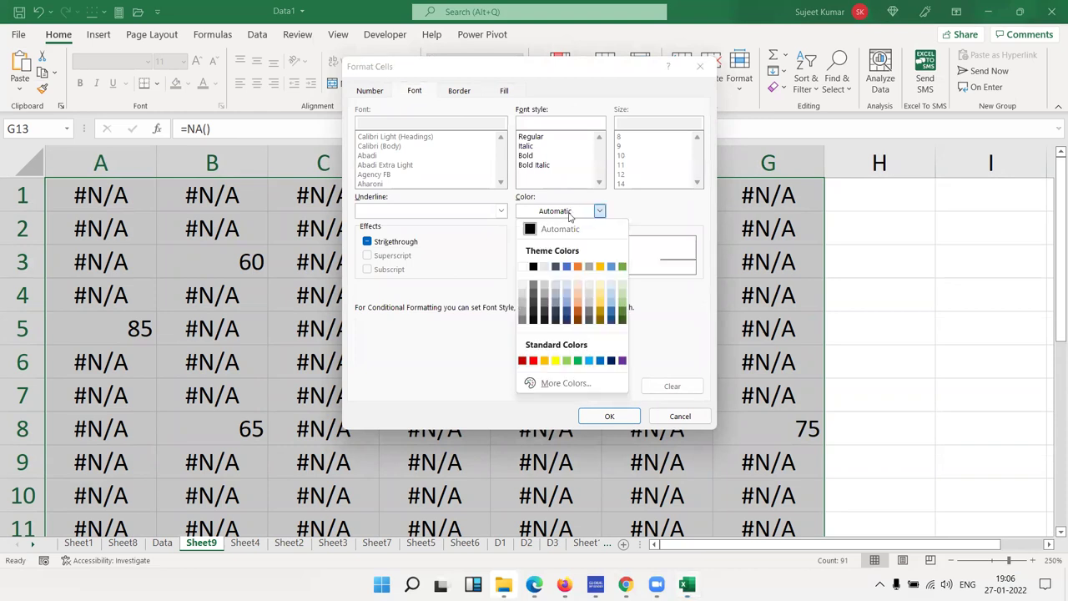
pyautogui.click(530, 266)
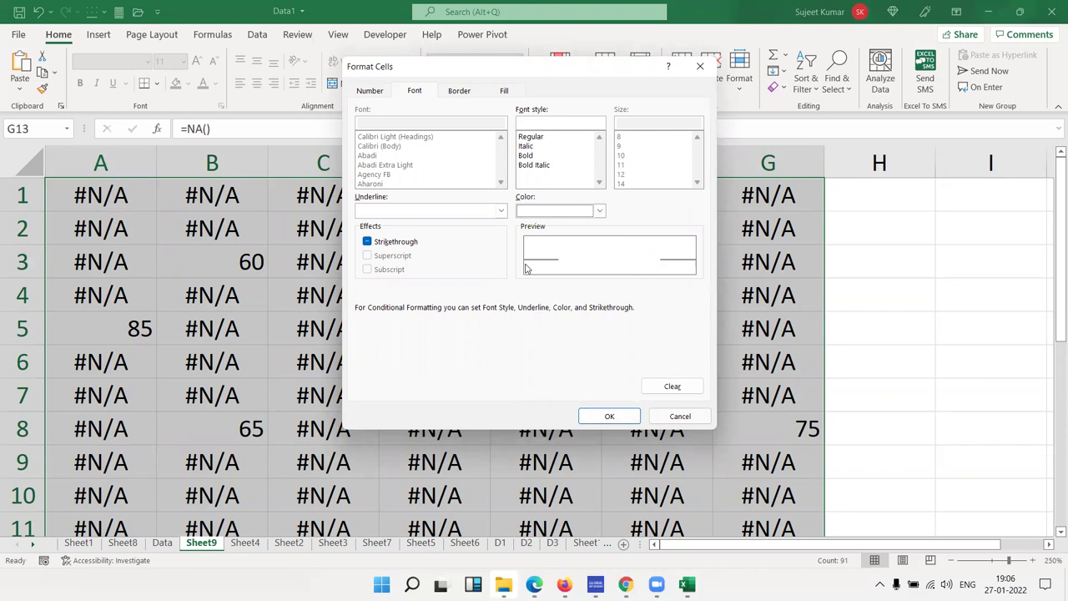
pyautogui.click(605, 416)
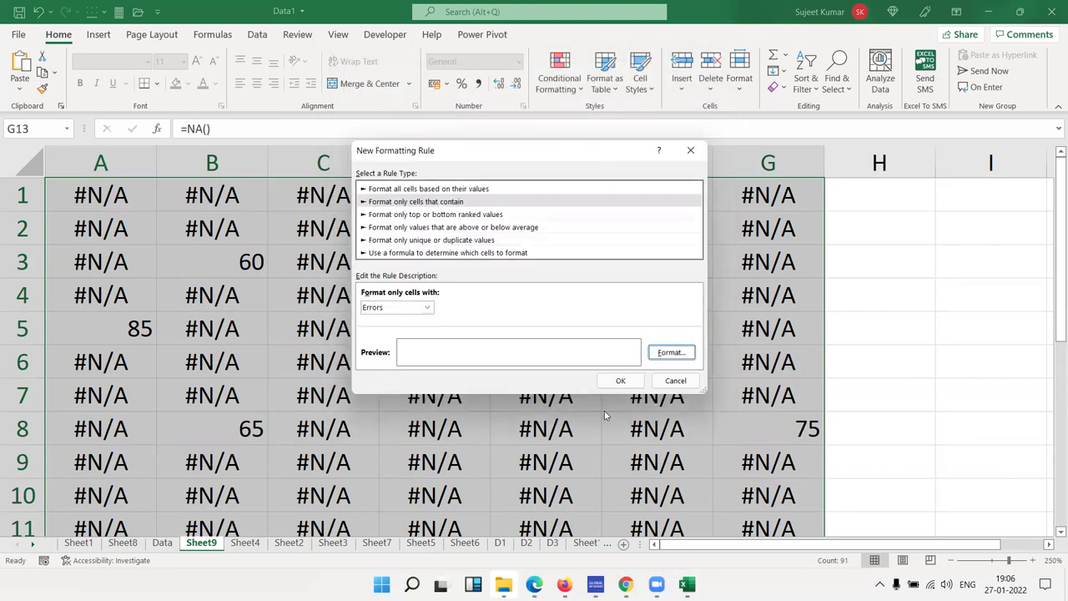
pyautogui.click(634, 380)
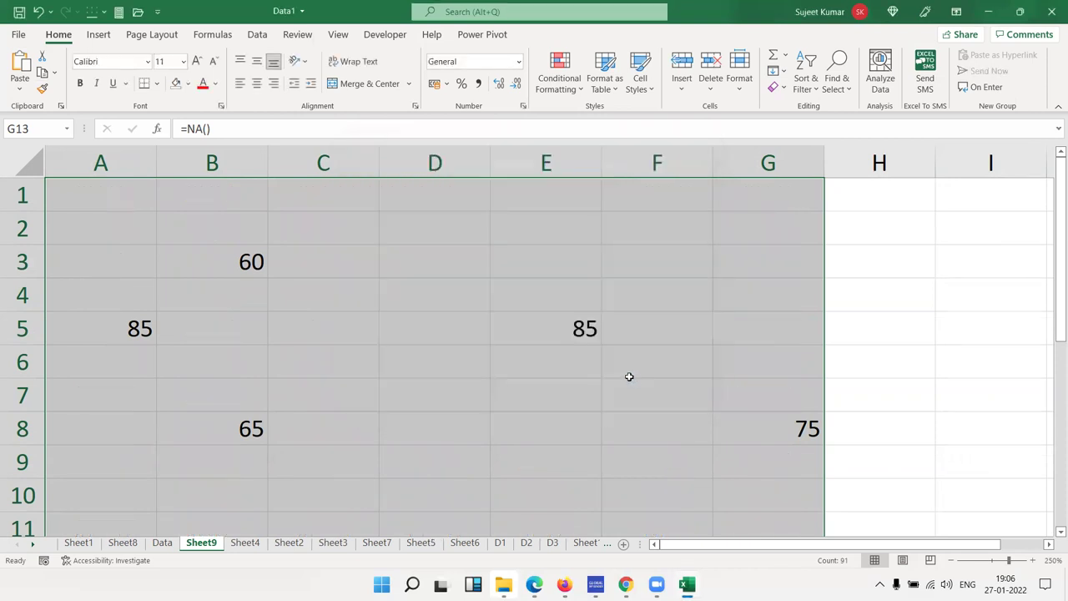
# Step: Inspect the hidden #N/A cells and formatting menus on Sheet9 without changing anything
pyautogui.click(581, 318)
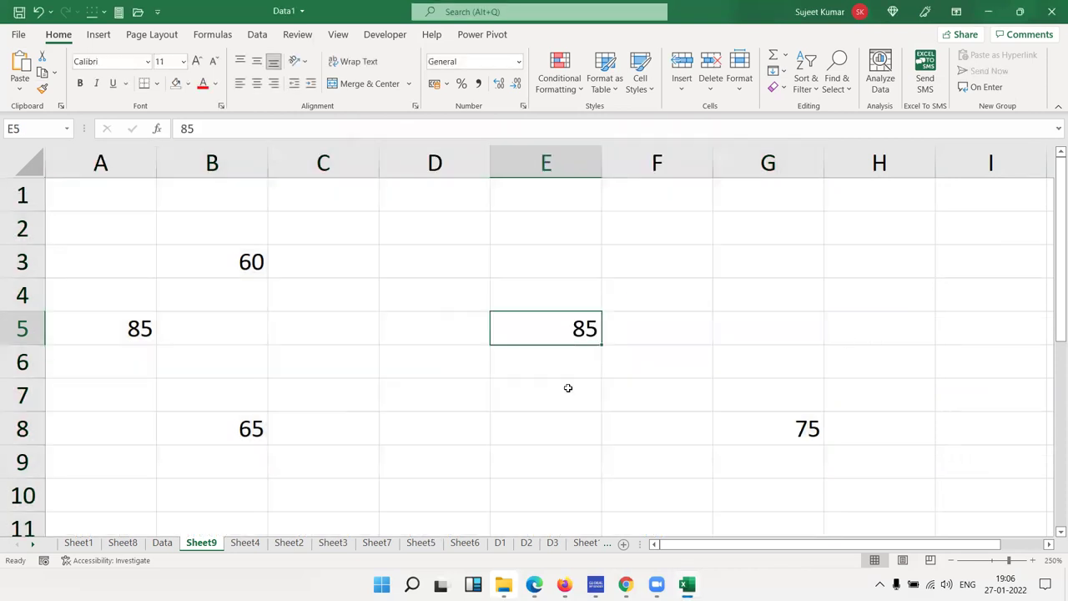
pyautogui.click(567, 388)
pyautogui.click(300, 419)
pyautogui.click(271, 390)
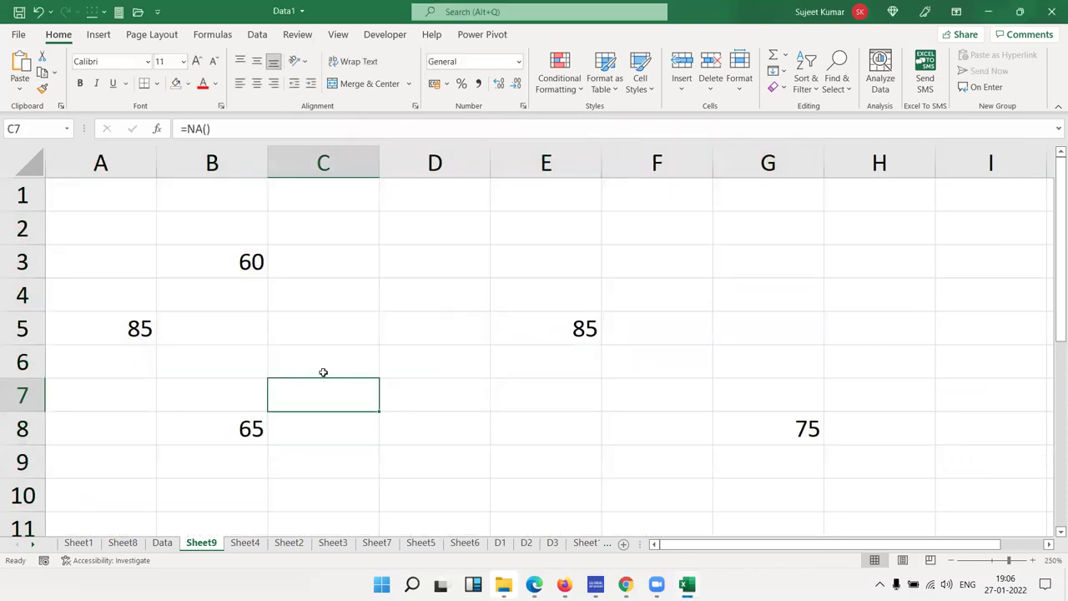
pyautogui.moveTo(142, 200); pyautogui.dragTo(754, 492)
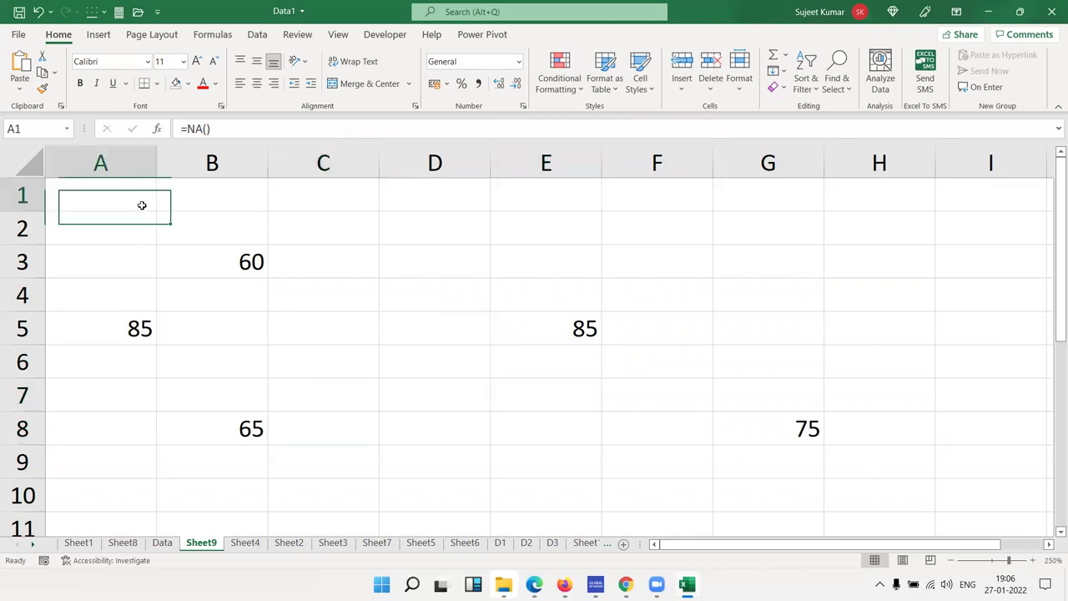
pyautogui.click(188, 83)
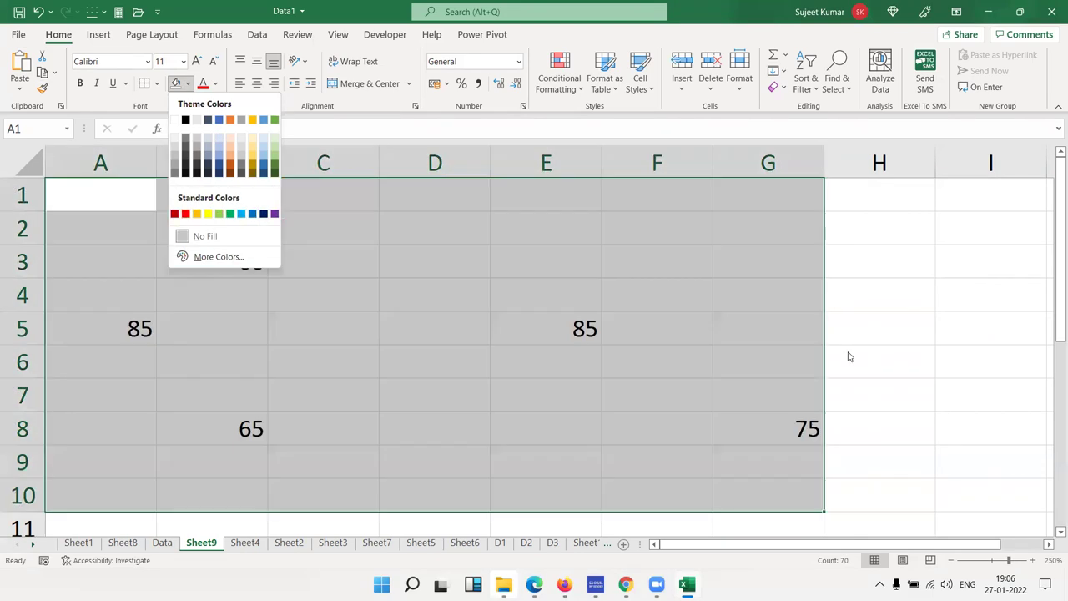
pyautogui.click(901, 323)
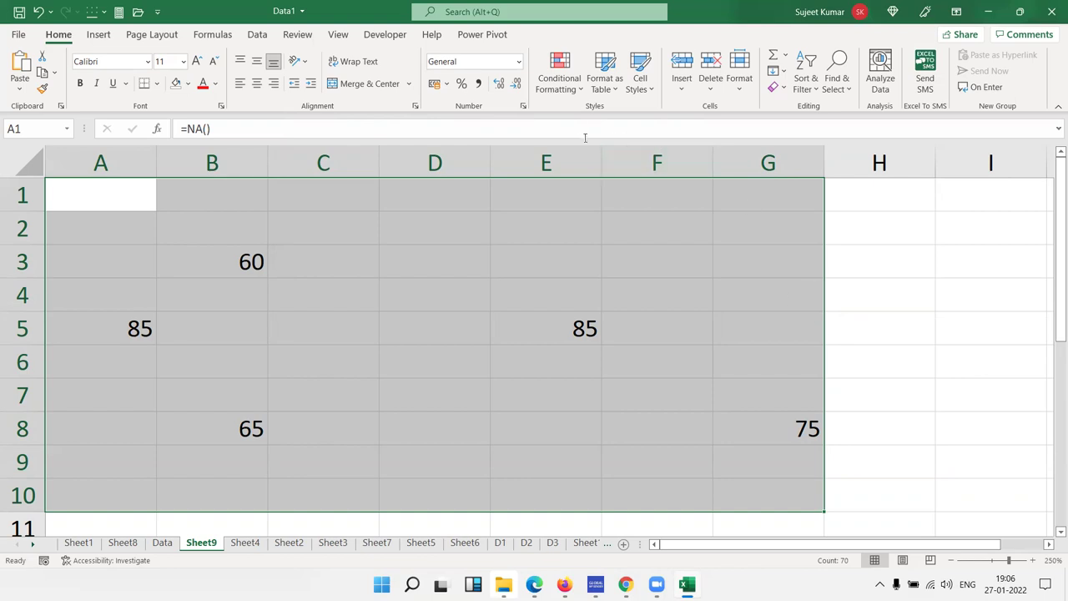
pyautogui.click(559, 73)
pyautogui.moveTo(605, 116)
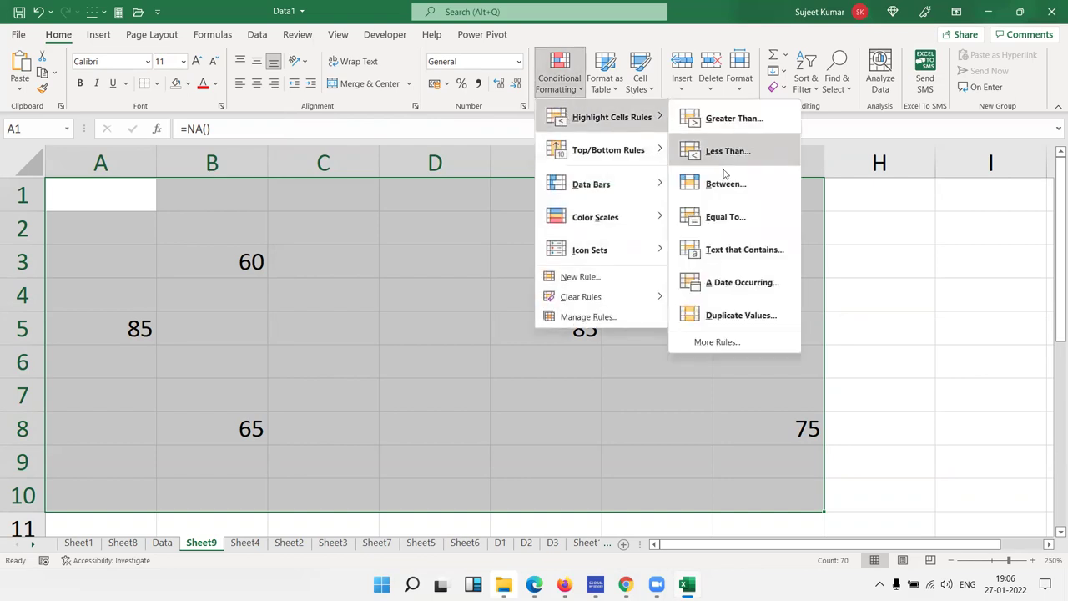
pyautogui.click(163, 549)
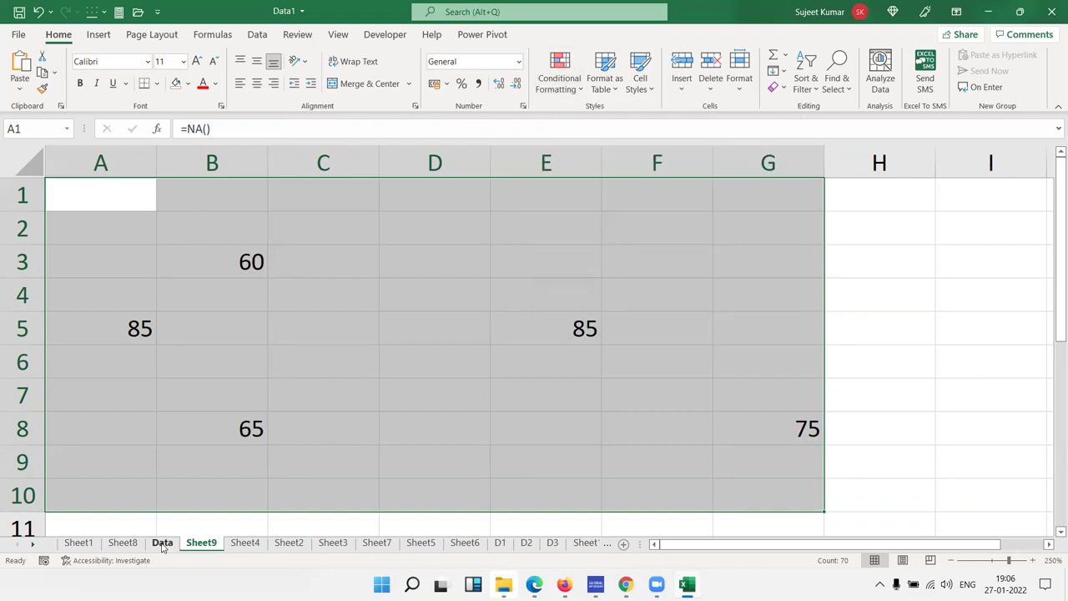
# Step: Return to the Data sheet and briefly select the Qty and MRP values G2:H4
pyautogui.click(164, 544)
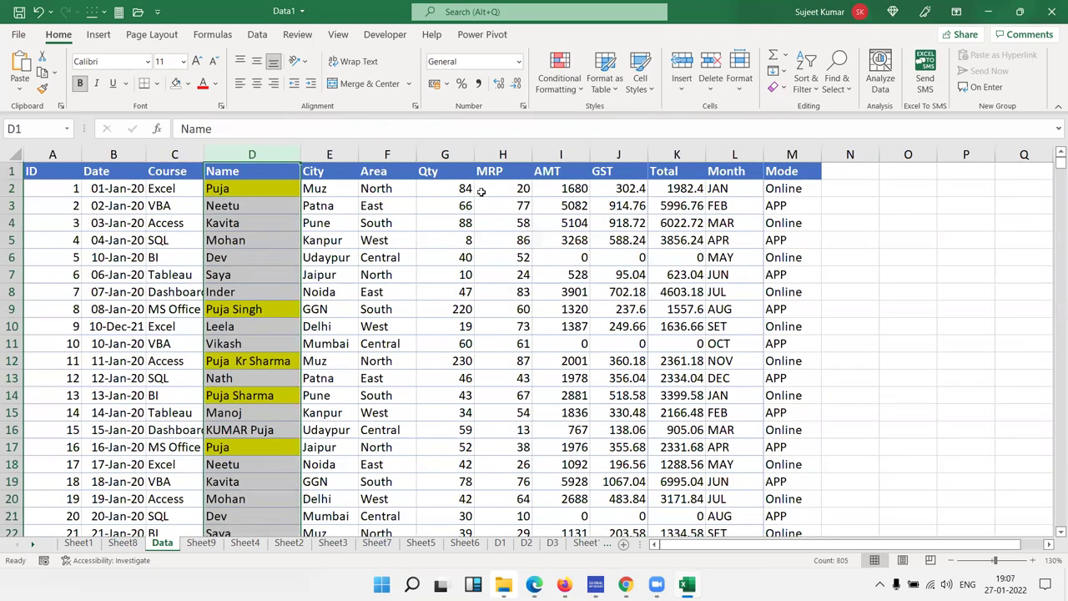
pyautogui.click(456, 187)
pyautogui.moveTo(459, 190); pyautogui.dragTo(525, 225)
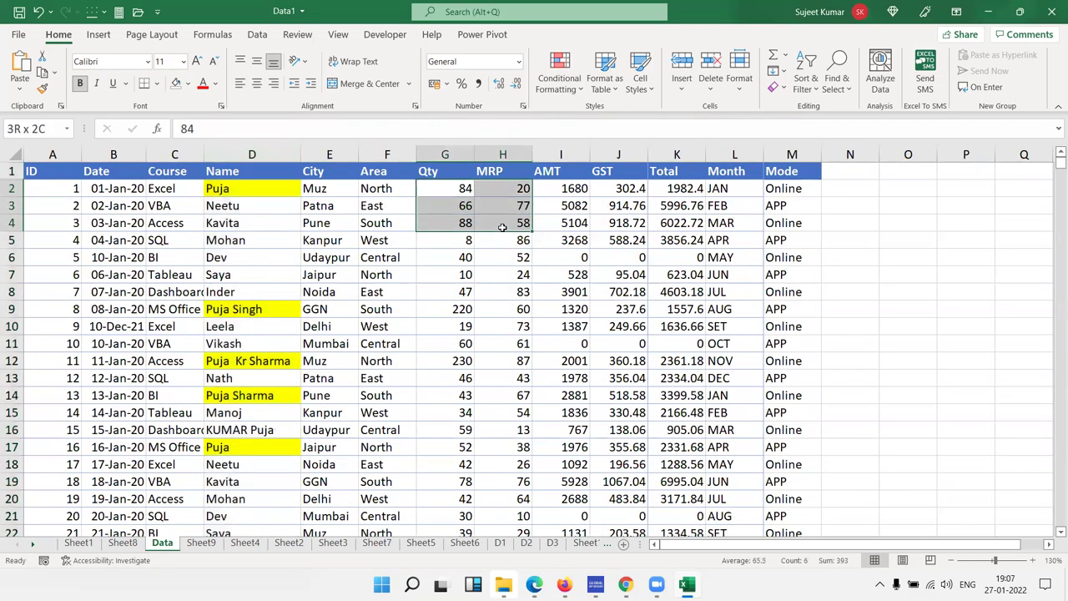
pyautogui.click(653, 65)
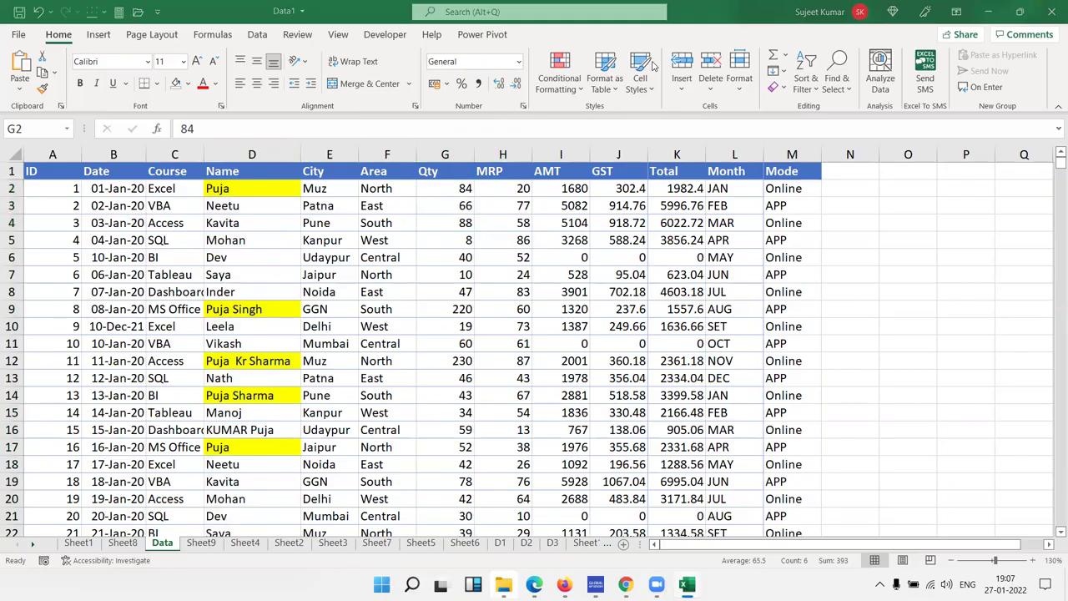